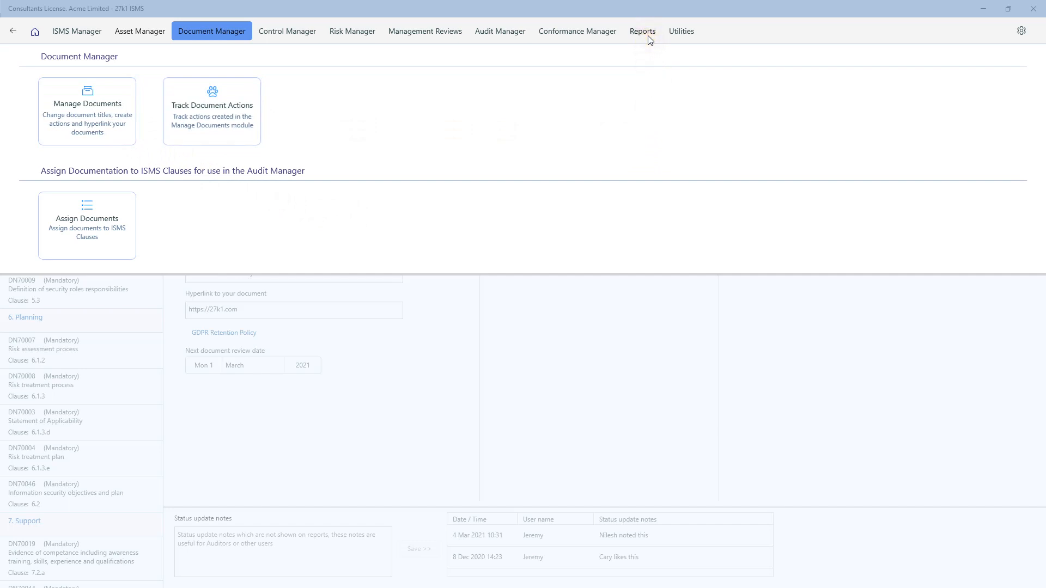
Step: Open document management and add a new ISMS document titled "27k1 user instructions"
{"action": "left_click", "coordinate": [110, 123]}
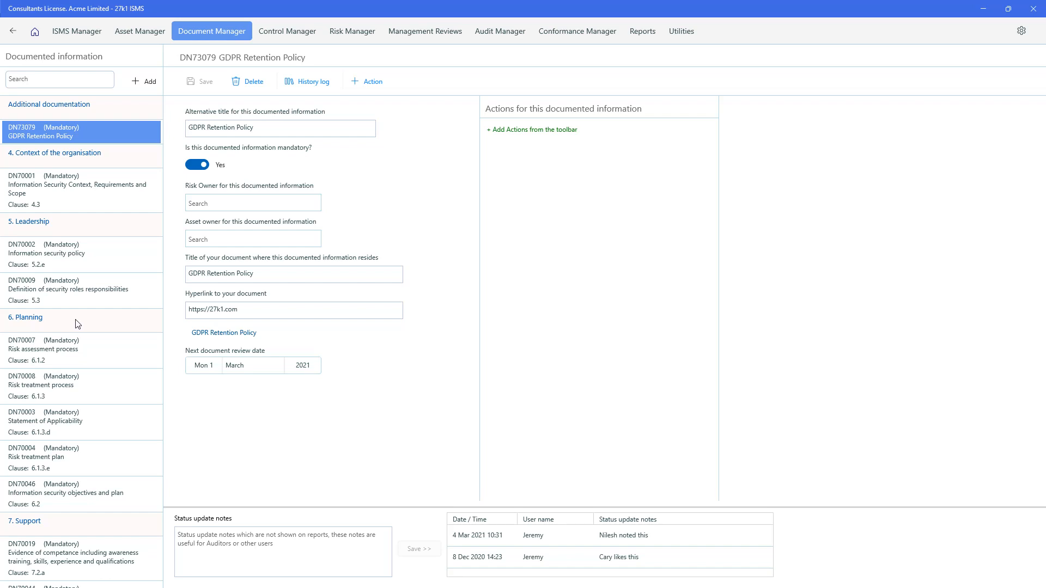
{"action": "left_click", "coordinate": [152, 84]}
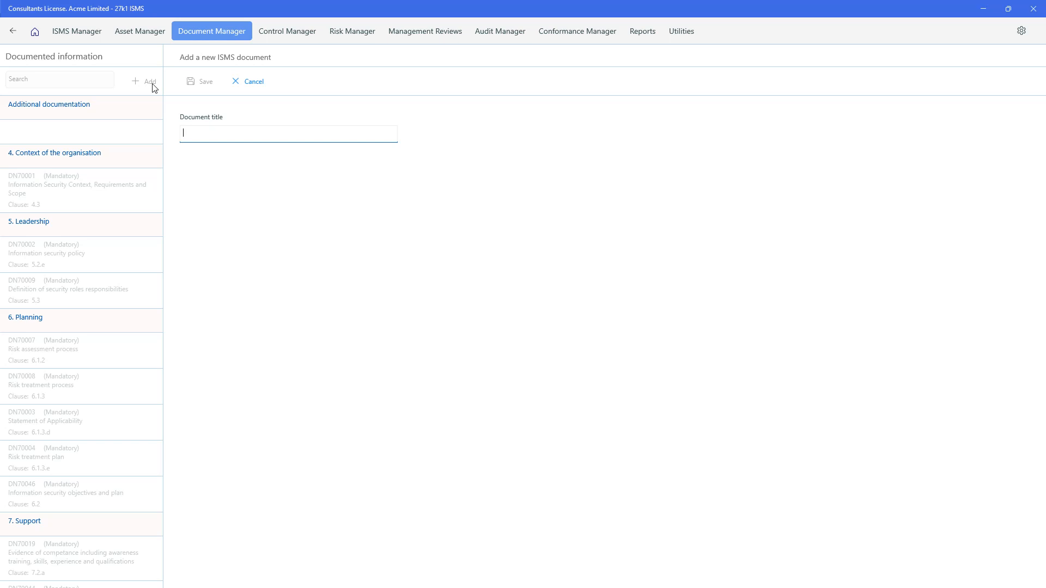
{"action": "type", "text": "27k"}
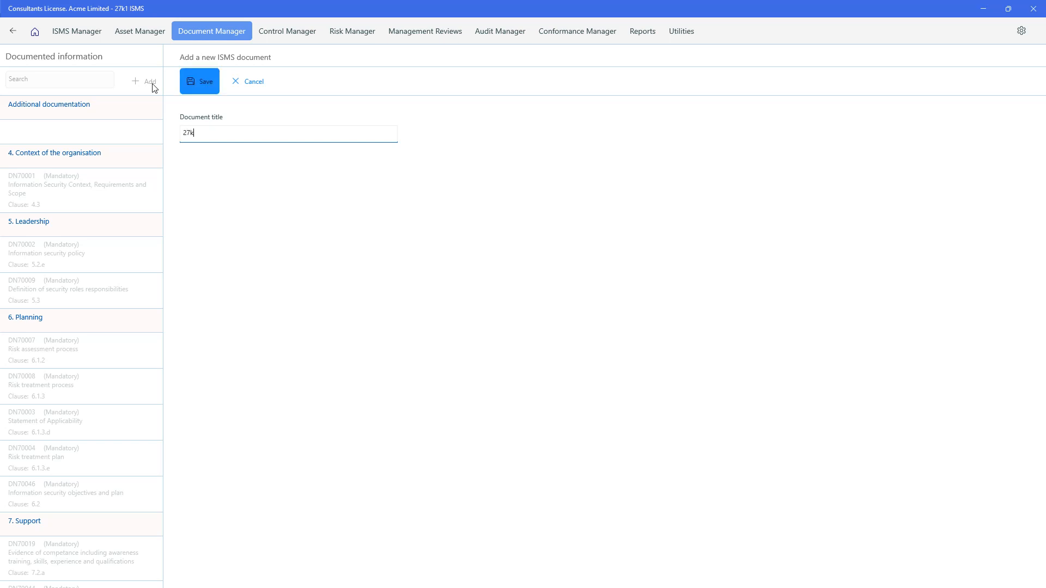
{"action": "type", "text": "1 user instructions"}
{"action": "left_click", "coordinate": [207, 82]}
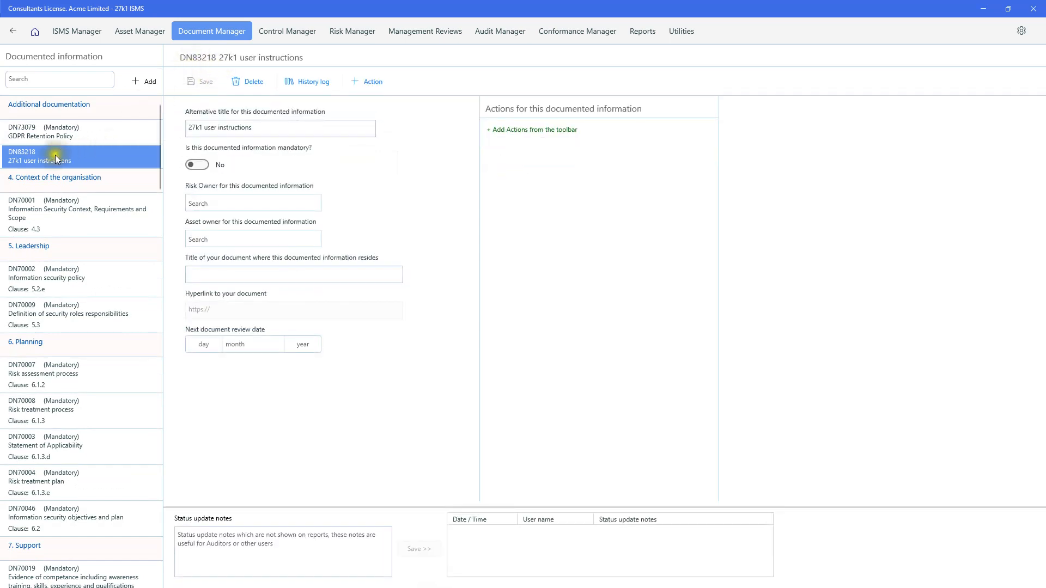
Step: Mark the 27k1 user instructions as mandatory and assign a Marketing Department risk owner and an IT Department asset owner
{"action": "left_click", "coordinate": [198, 165]}
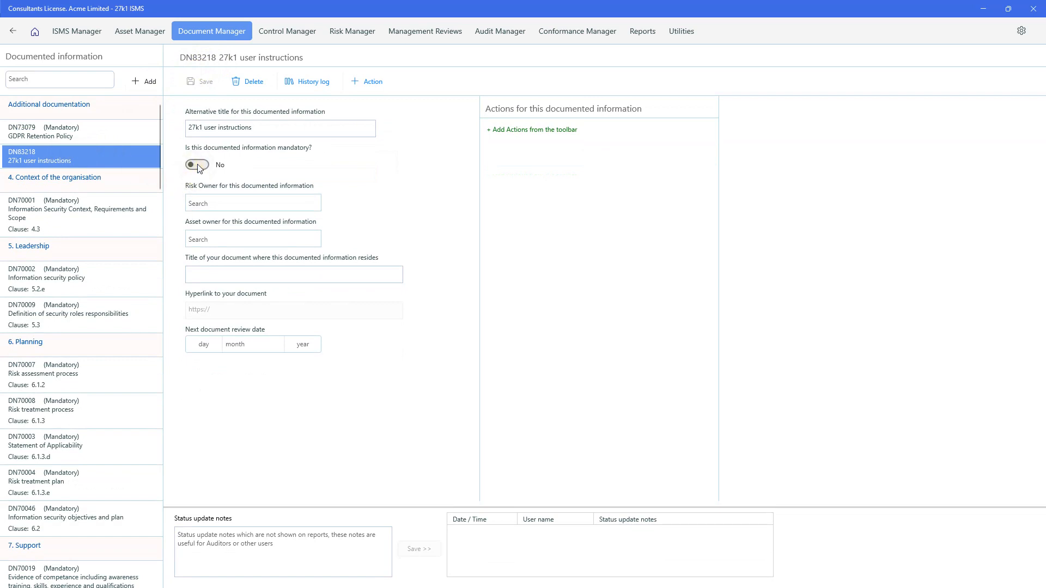
{"action": "left_click", "coordinate": [232, 204]}
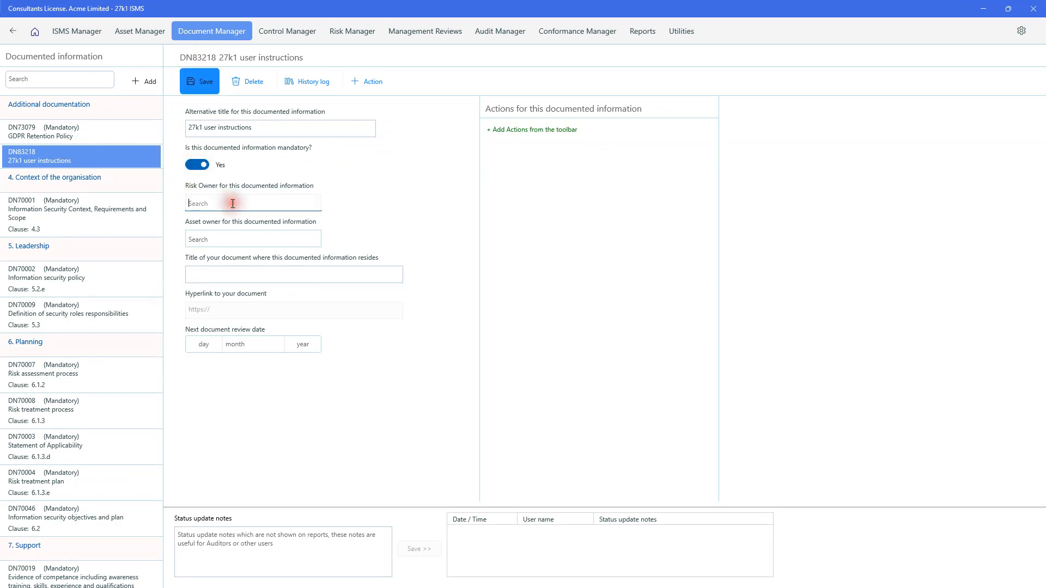
{"action": "type", "text": "j"}
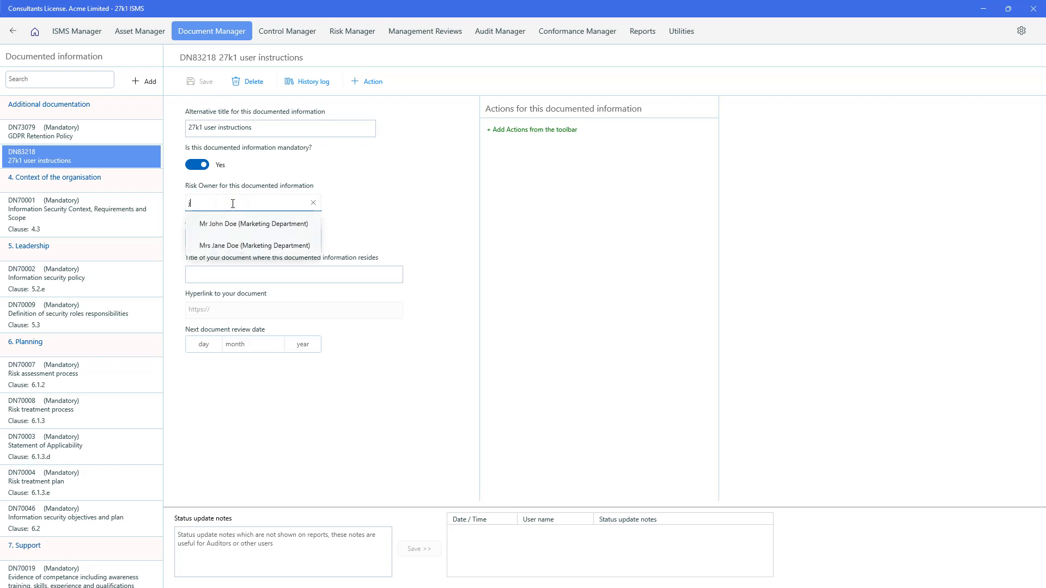
{"action": "left_click", "coordinate": [241, 224]}
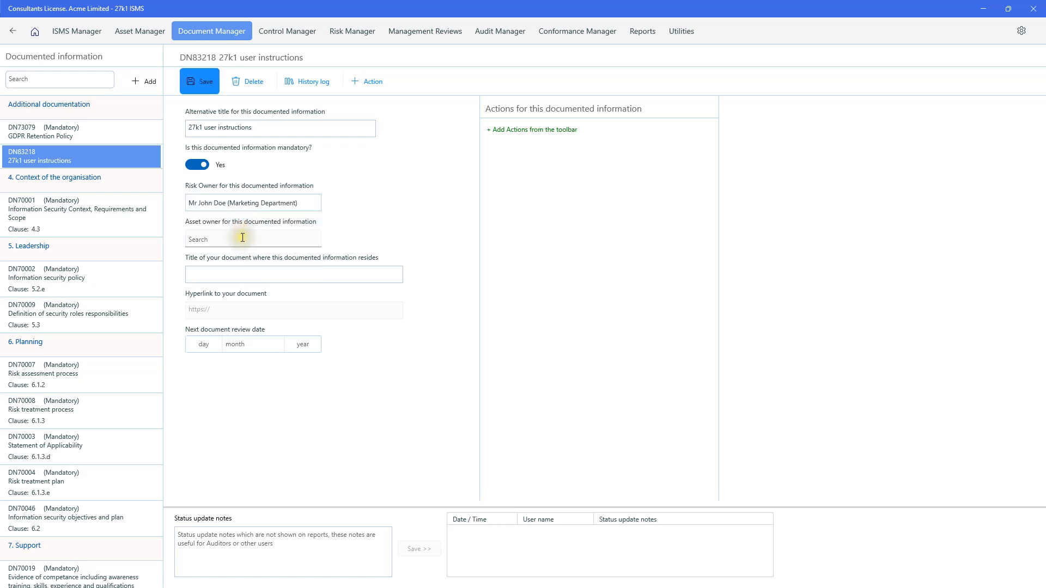
{"action": "left_click", "coordinate": [243, 238]}
{"action": "type", "text": "p"}
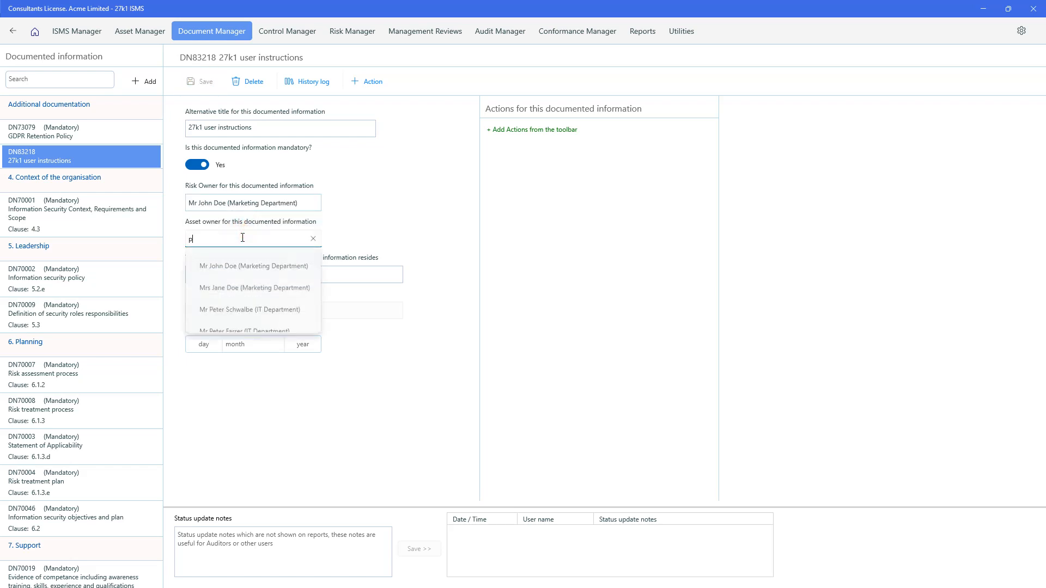
{"action": "left_click", "coordinate": [234, 305]}
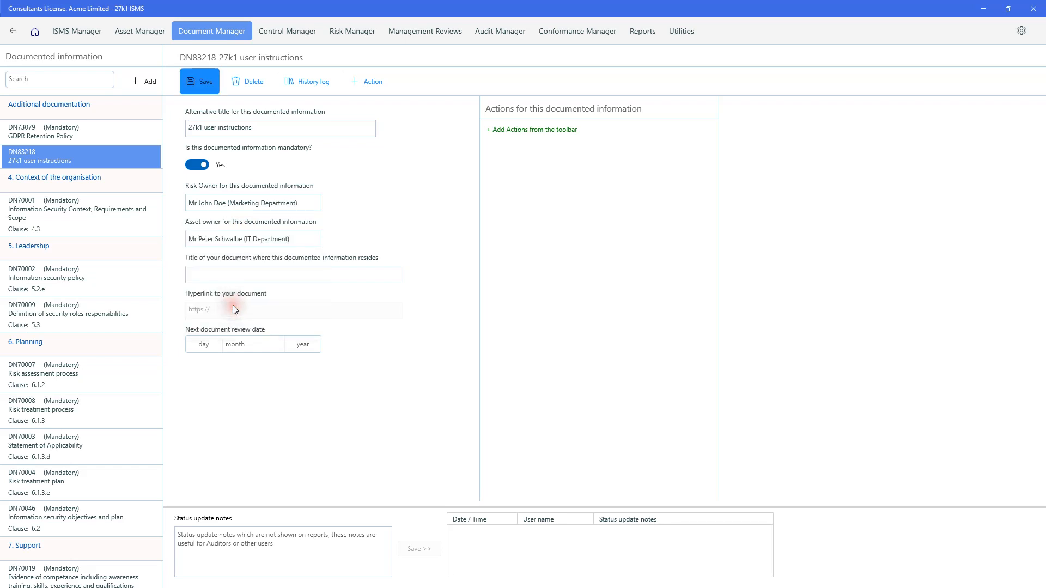
{"action": "left_click", "coordinate": [228, 277]}
{"action": "type", "text": "ISO 26"}
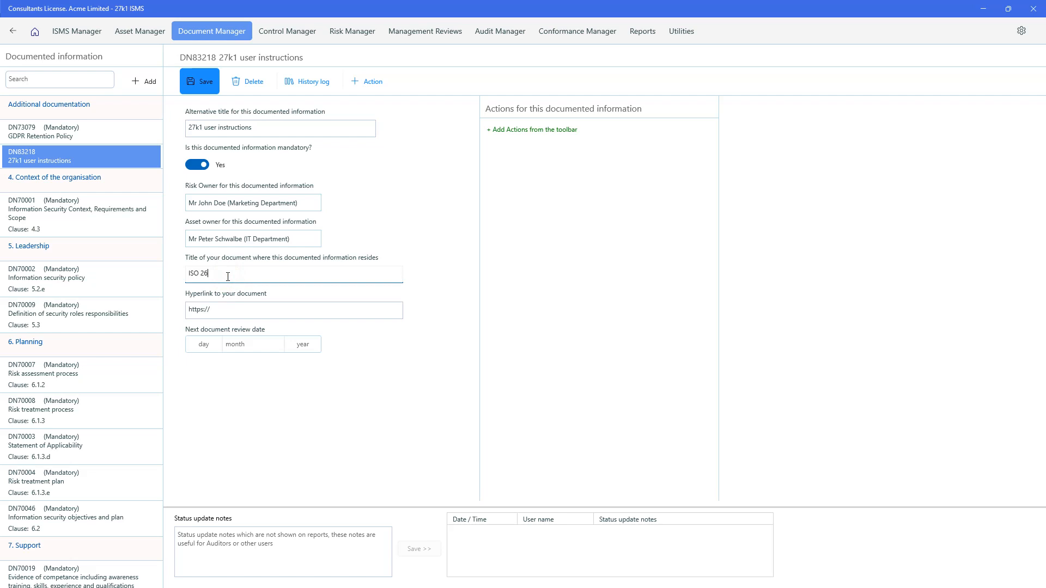
{"action": "key", "text": "BackSpace"}
{"action": "type", "text": "7001 folder"}
{"action": "left_click", "coordinate": [234, 315]}
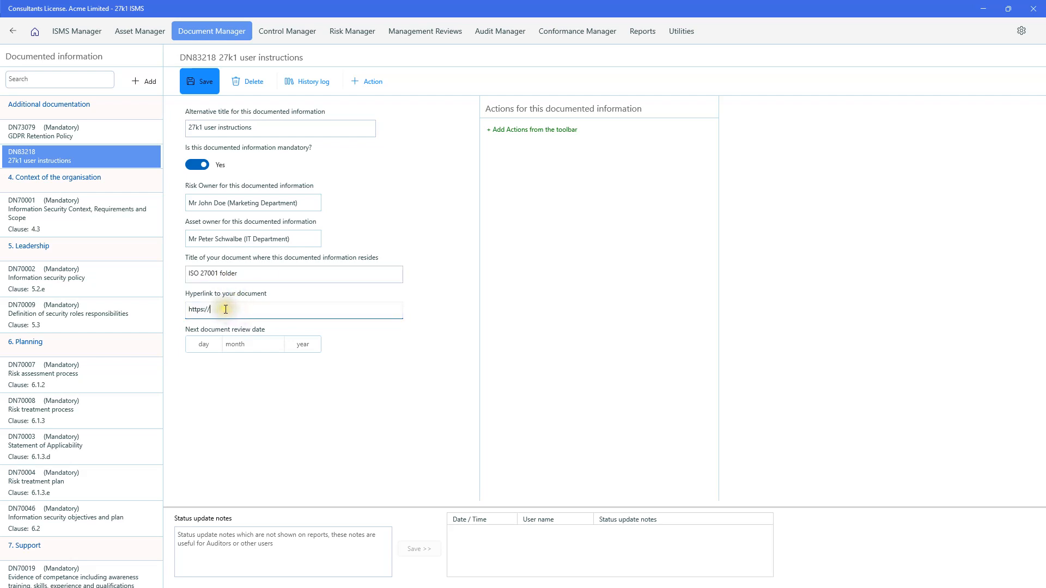
{"action": "type", "text": "sharepoi"}
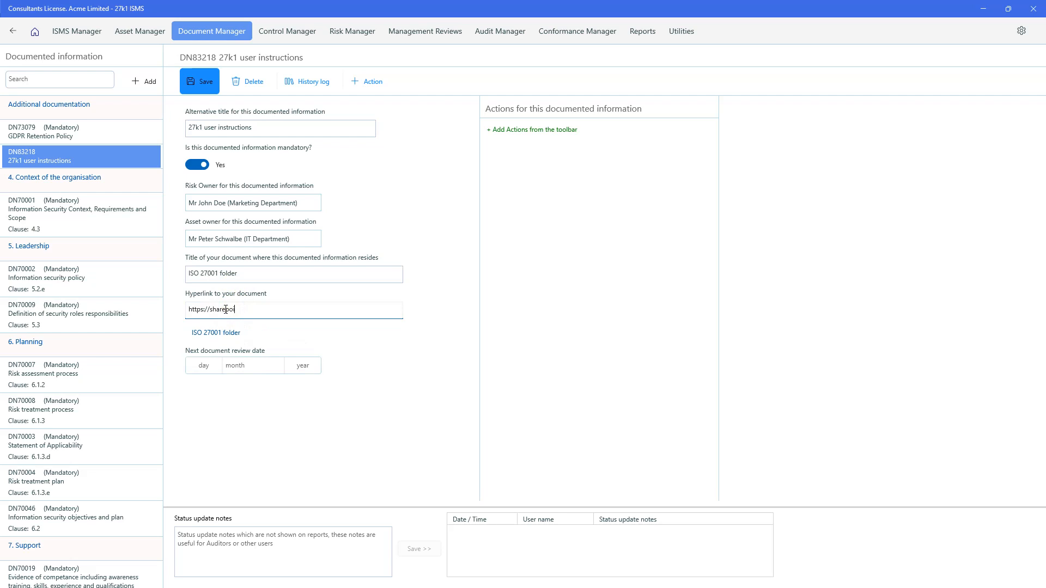
{"action": "type", "text": "ntISO27o"}
{"action": "key", "text": "BackSpace"}
{"action": "type", "text": "001folder"}
Step: Set the next document review date to 11 November 2021 and save the document details
{"action": "left_click", "coordinate": [203, 364]}
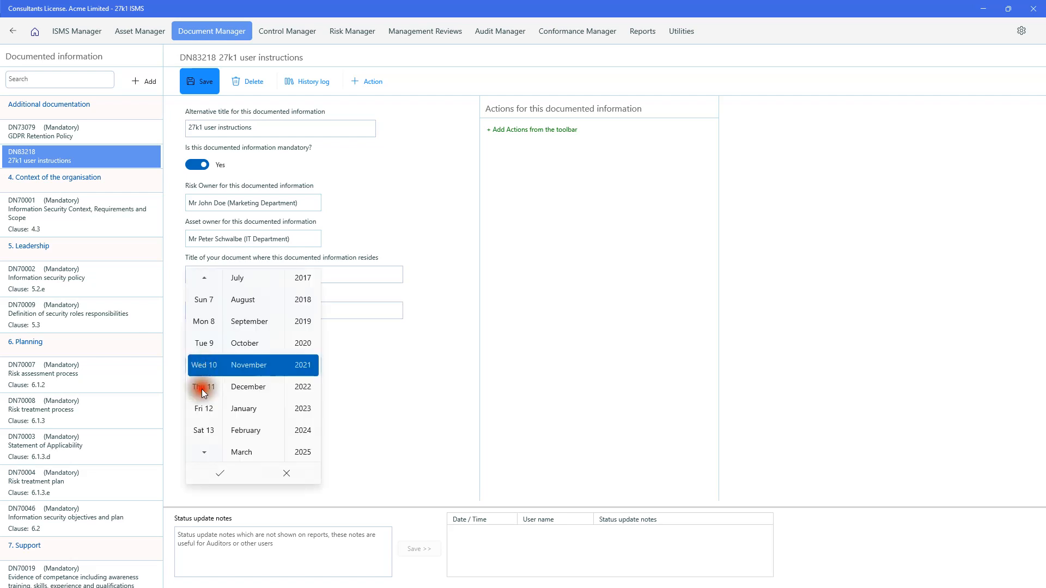
{"action": "left_click", "coordinate": [202, 389]}
{"action": "left_click", "coordinate": [221, 474]}
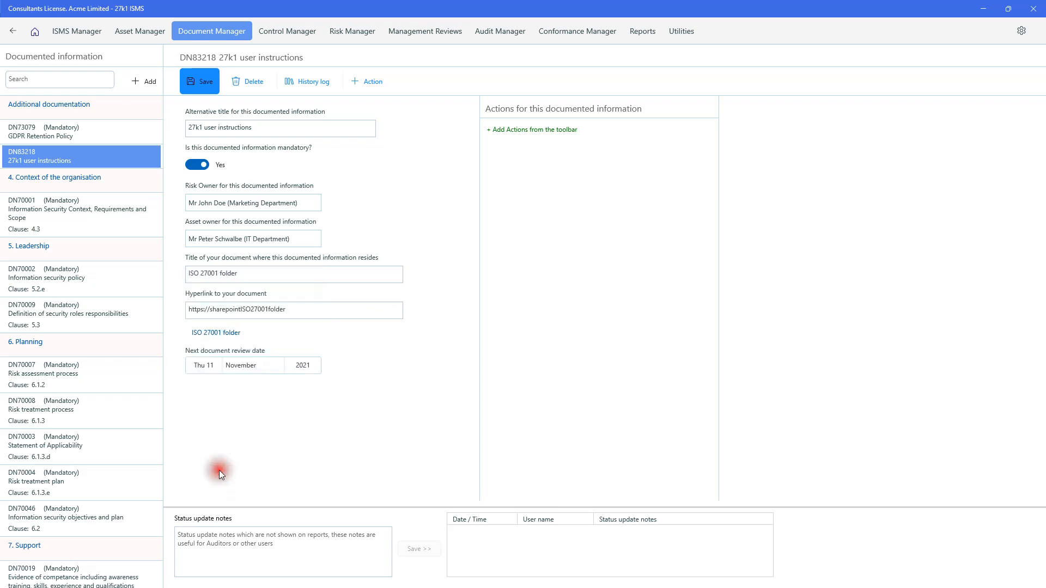
{"action": "left_click", "coordinate": [203, 83]}
{"action": "left_click", "coordinate": [201, 81]}
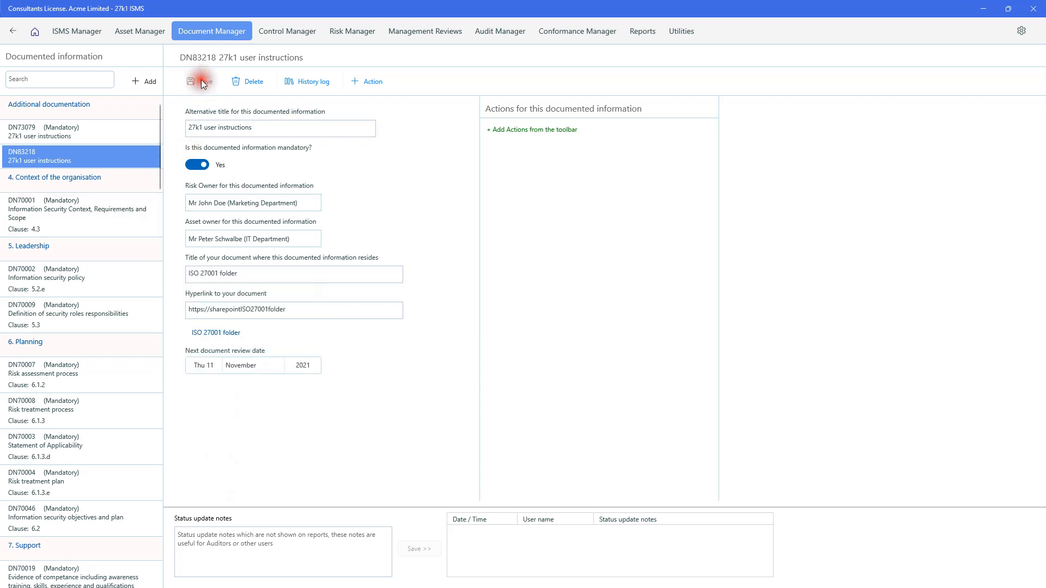
Step: Review the change history of the 27k1 user instructions document and return to its details
{"action": "left_click", "coordinate": [307, 84]}
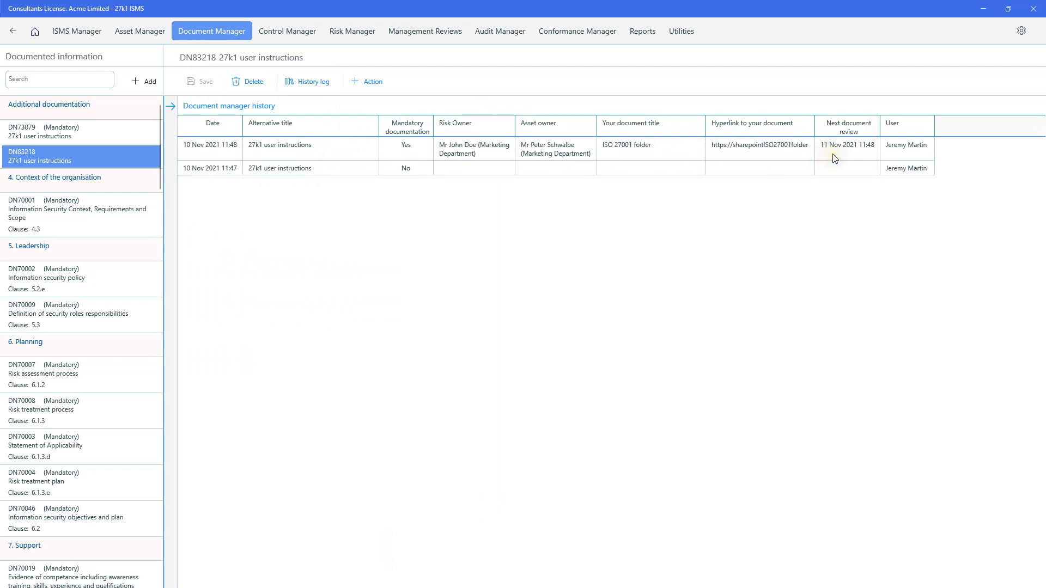
{"action": "left_click", "coordinate": [170, 107]}
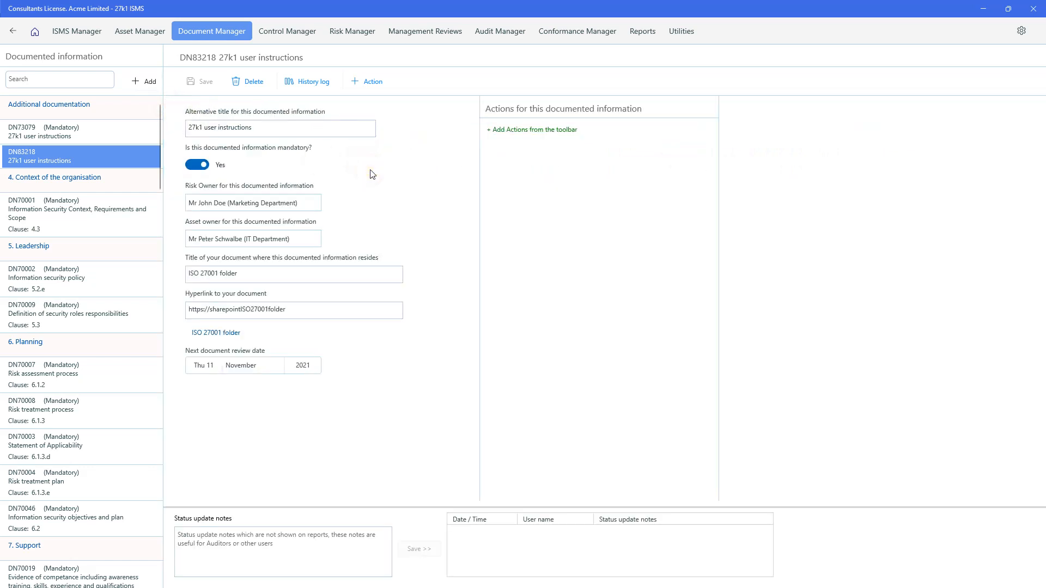
Step: Start a new action for the document with "Create ISO 27001 compliance content" as both its title and action text
{"action": "left_click", "coordinate": [375, 84]}
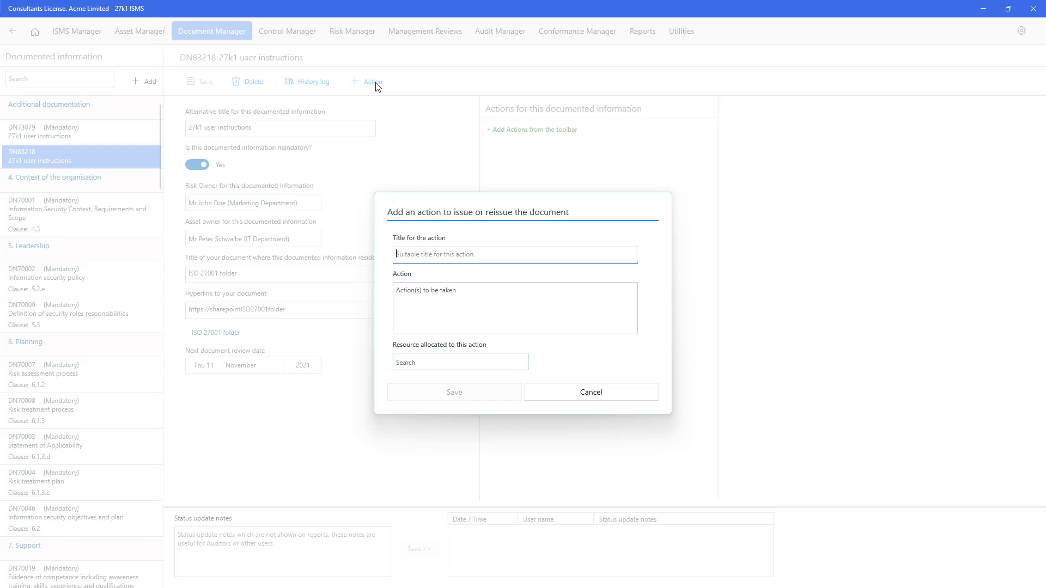
{"action": "type", "text": "Create ISO 27001 compliance c"}
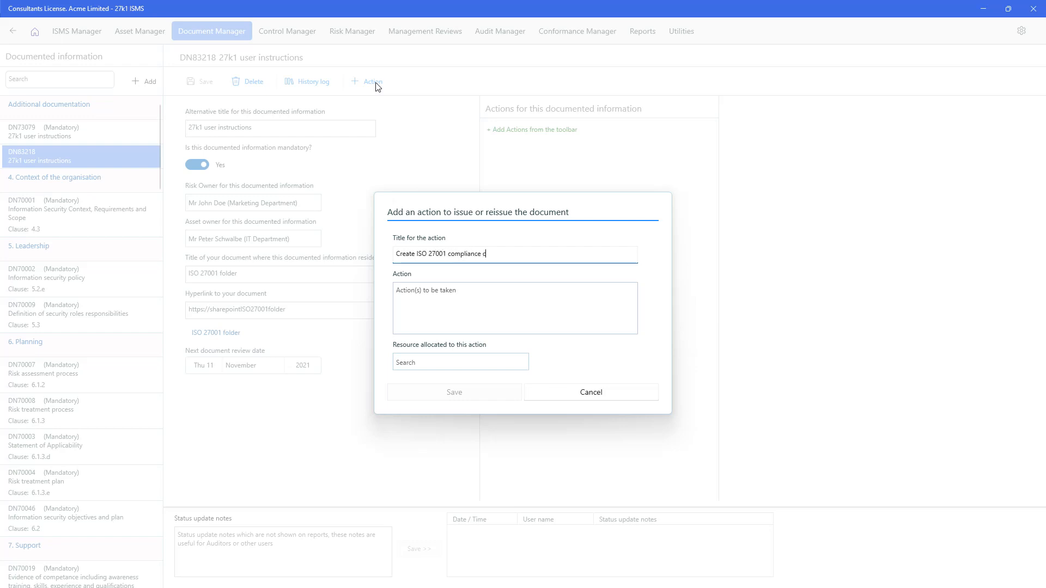
{"action": "type", "text": "ontent"}
{"action": "left_click_drag", "start_coordinate": [512, 255], "coordinate": [394, 249]}
{"action": "key", "text": "ctrl+c"}
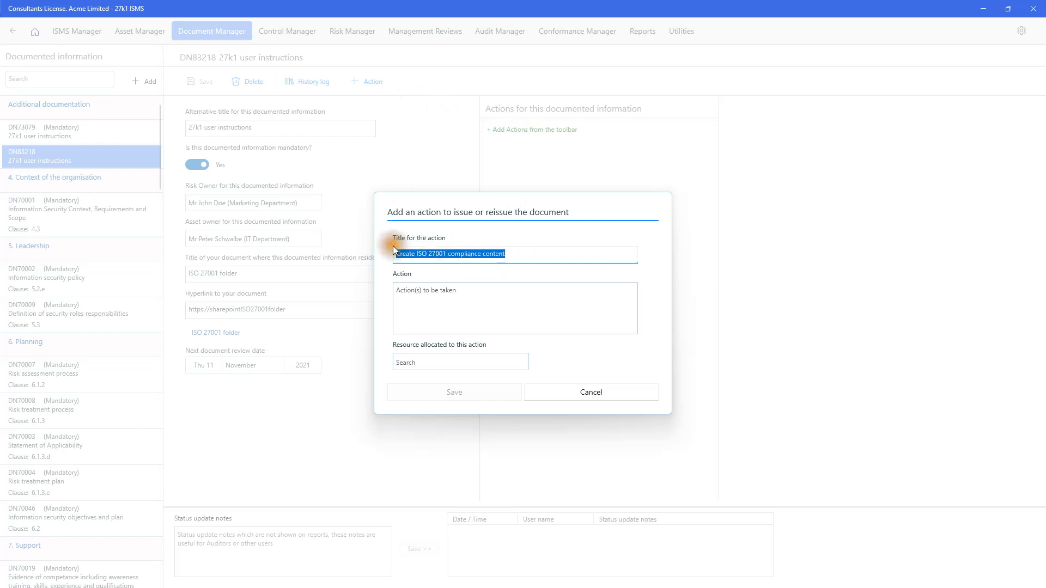
{"action": "left_click", "coordinate": [424, 290]}
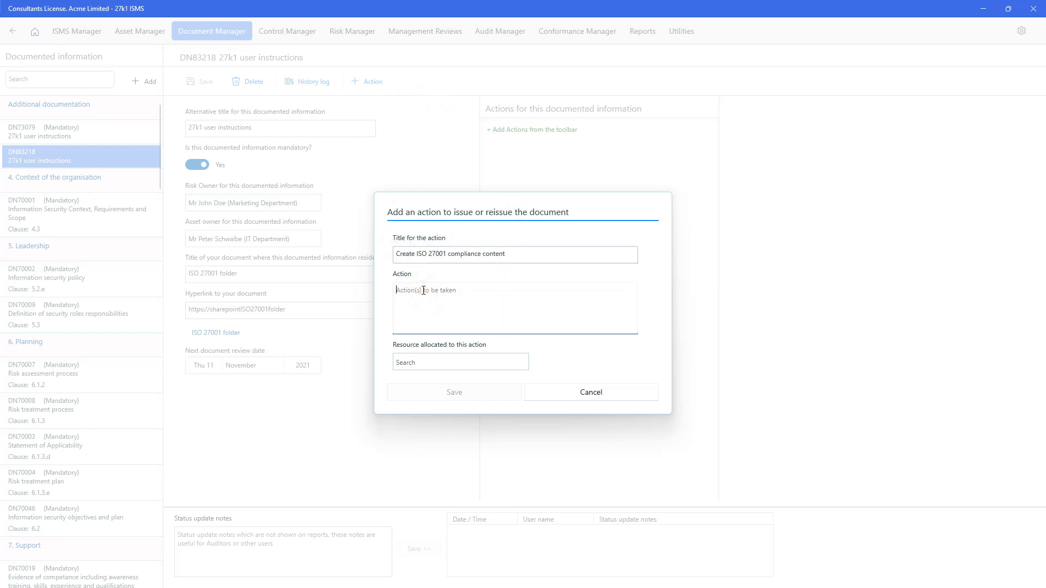
{"action": "key", "text": "ctrl+v"}
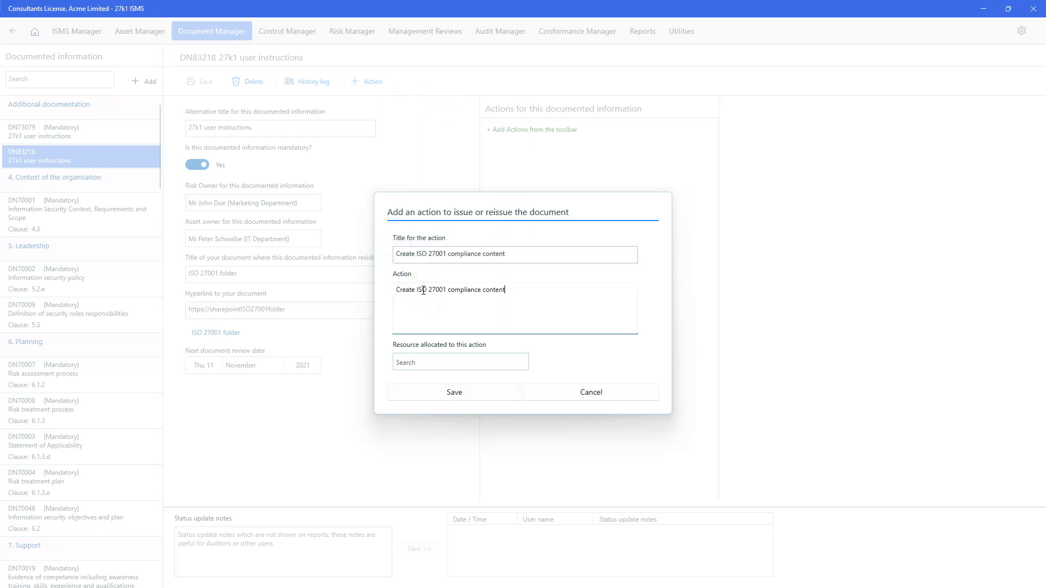
Step: Allocate a Marketing Department resource to the new action and save it
{"action": "left_click", "coordinate": [465, 365]}
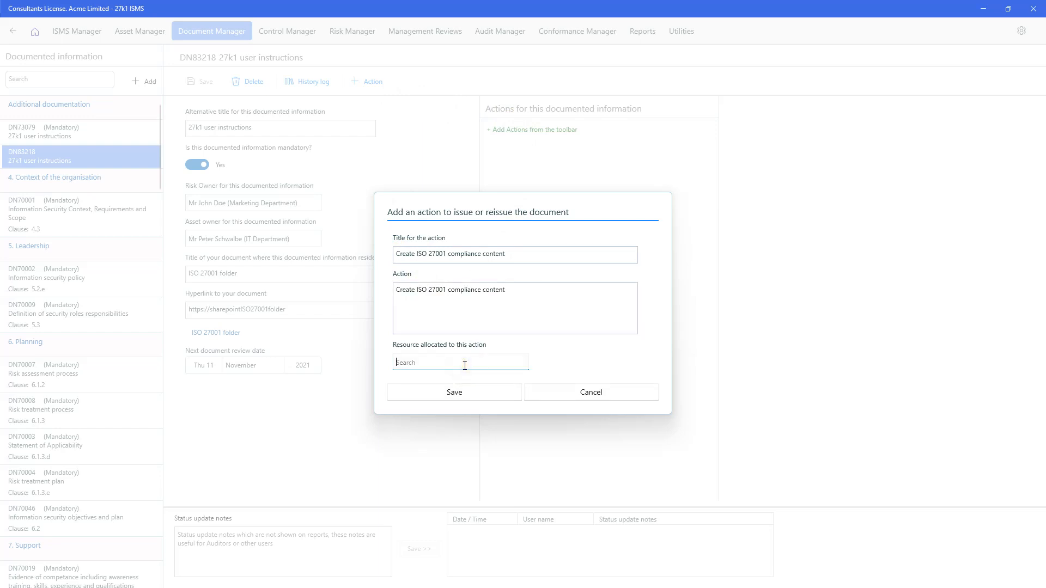
{"action": "type", "text": "j"}
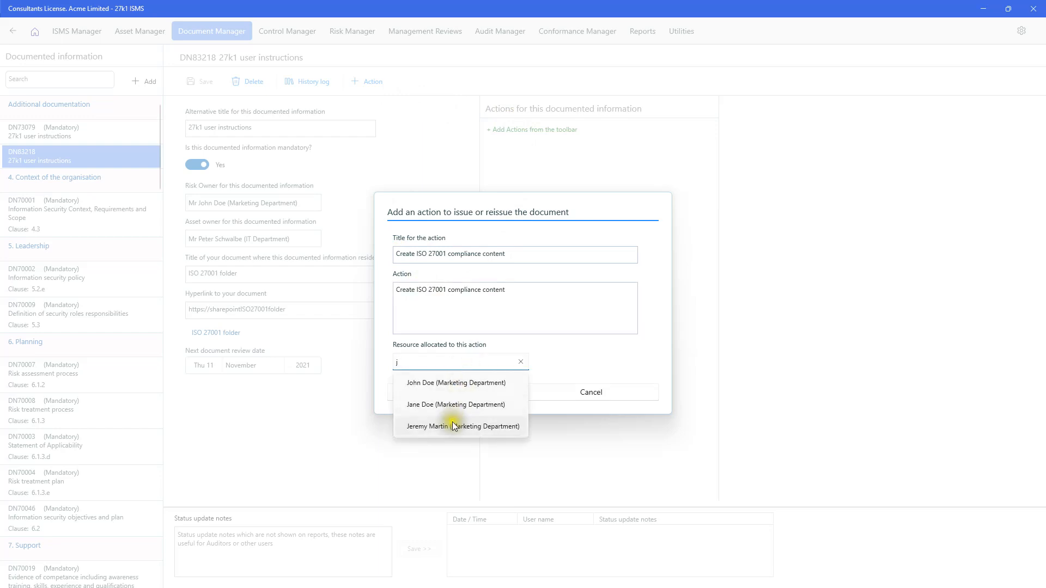
{"action": "left_click", "coordinate": [449, 428]}
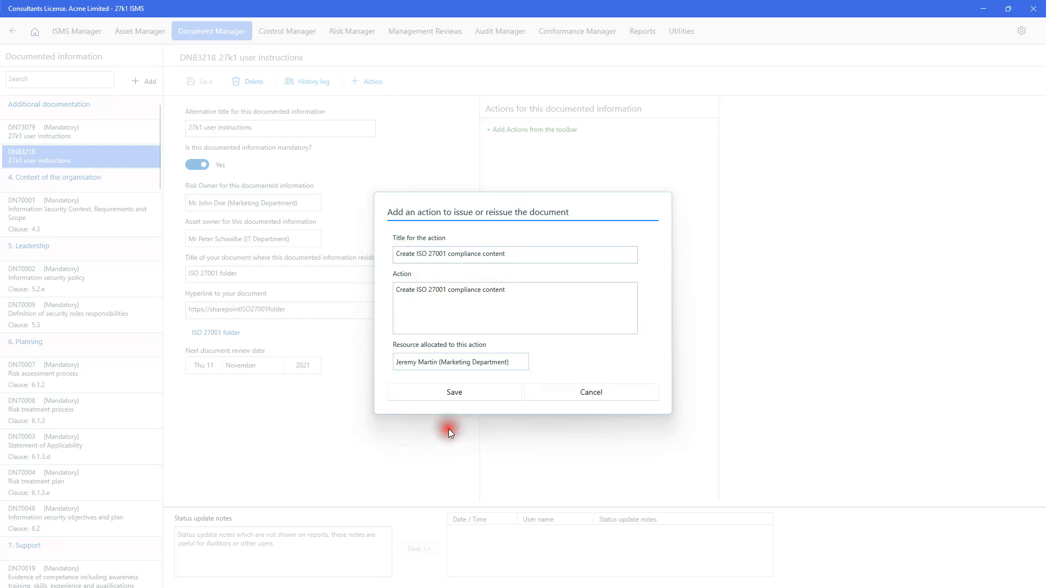
{"action": "left_click", "coordinate": [451, 392]}
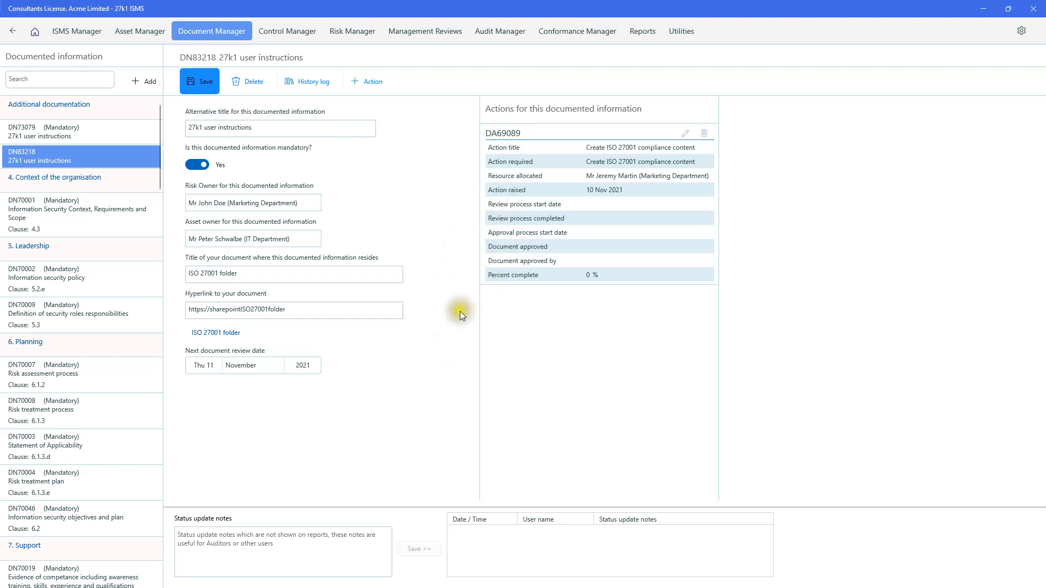
Step: Open document action tracking and set the review process start date of the compliance content action to 11 November 2021
{"action": "left_click", "coordinate": [221, 31]}
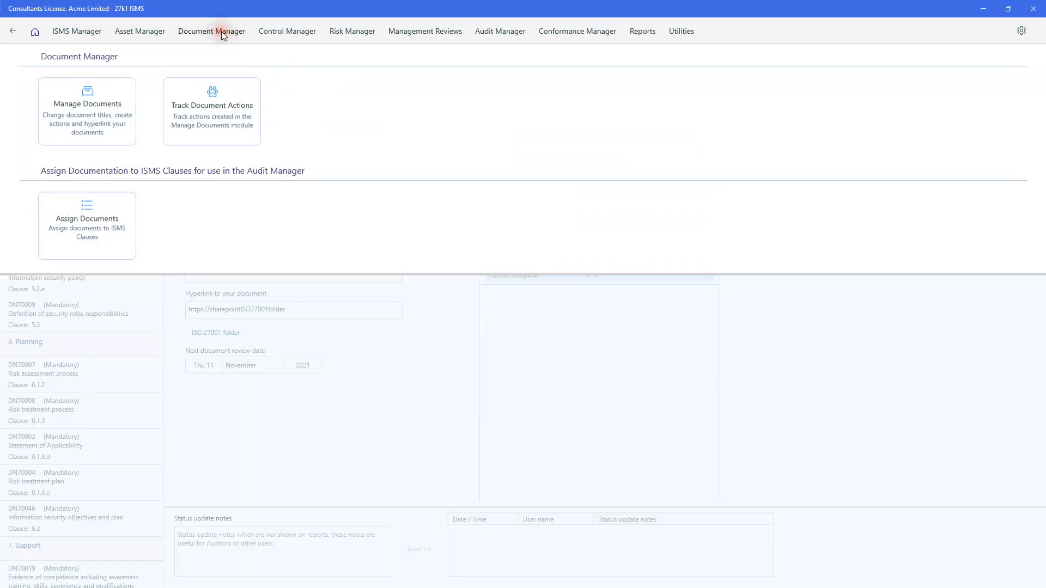
{"action": "left_click", "coordinate": [228, 117]}
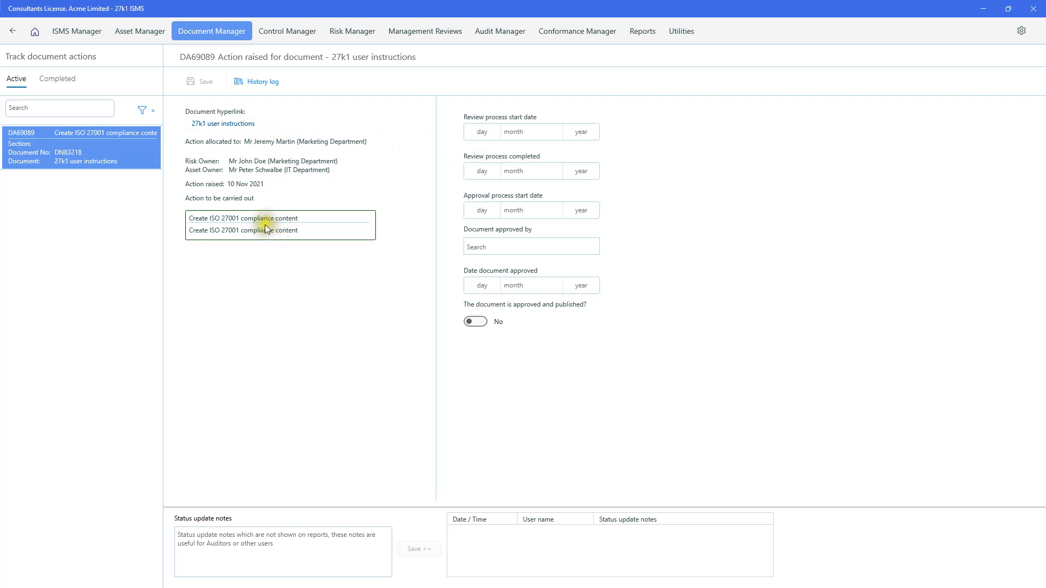
{"action": "left_click", "coordinate": [477, 137]}
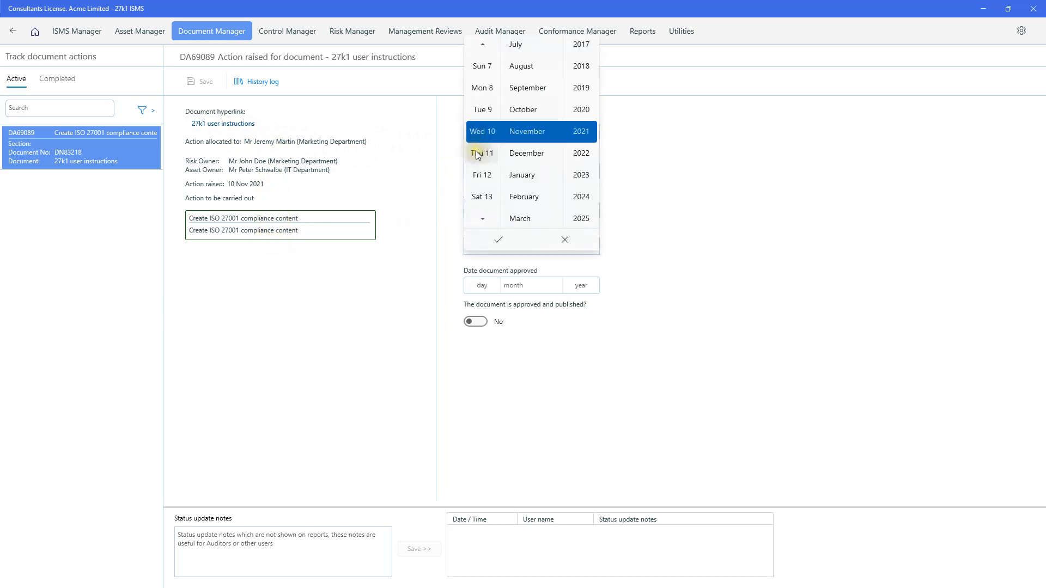
{"action": "left_click", "coordinate": [496, 238]}
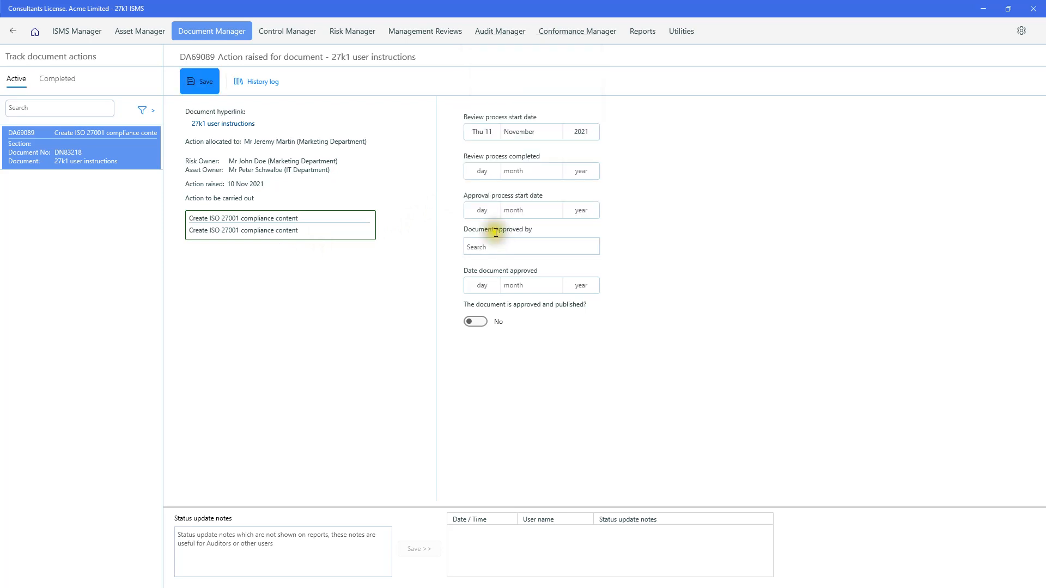
Step: Set the action's review process completed date to 15 November 2021
{"action": "left_click", "coordinate": [486, 176]}
{"action": "scroll", "coordinate": [485, 179], "scroll_direction": "down", "scroll_amount": 3}
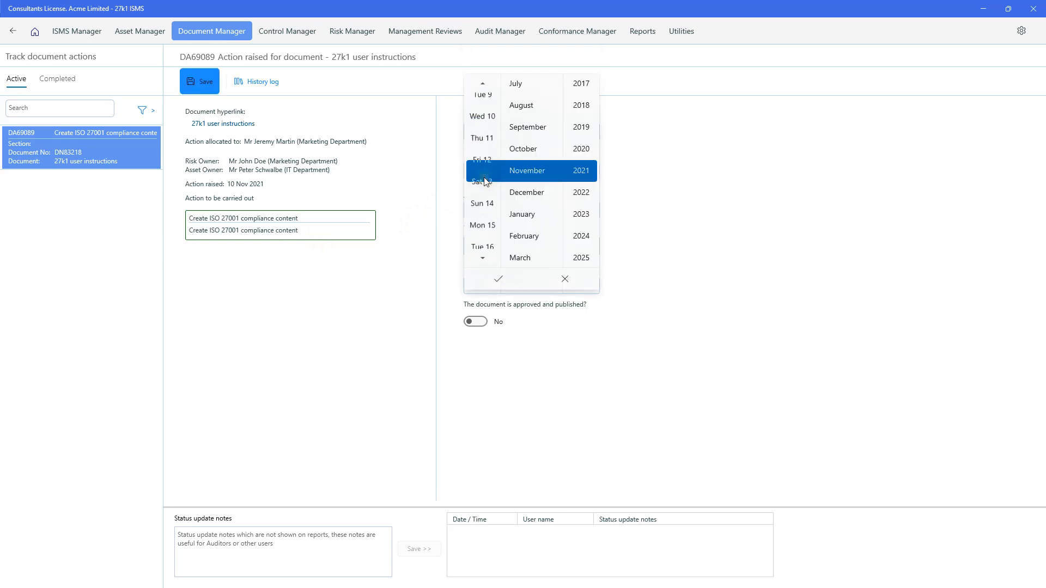
{"action": "left_click", "coordinate": [473, 212]}
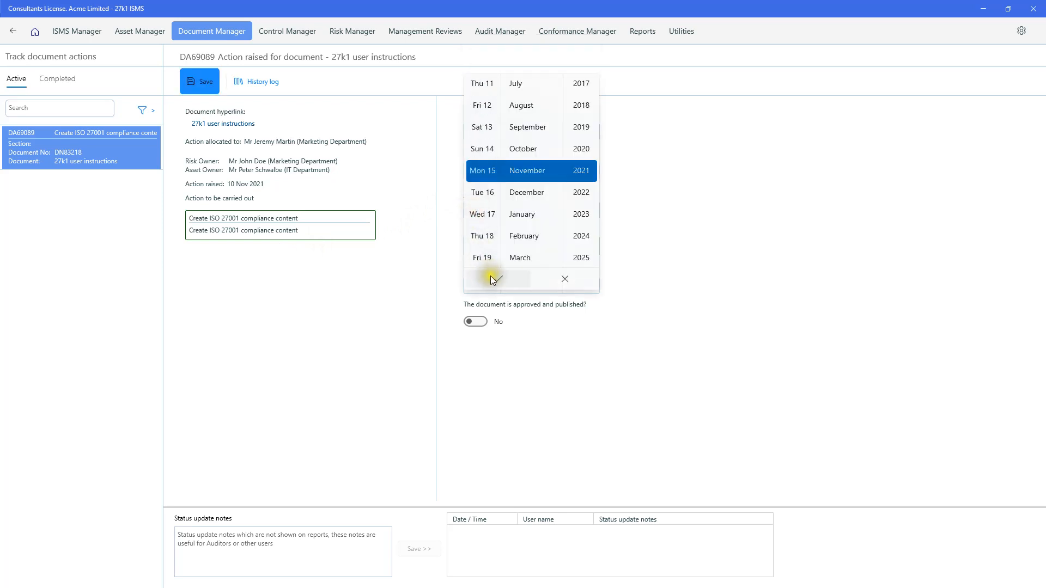
{"action": "left_click", "coordinate": [491, 277]}
Step: Set the compliance content action's approval process start date to 16 November 2021
{"action": "left_click", "coordinate": [482, 210]}
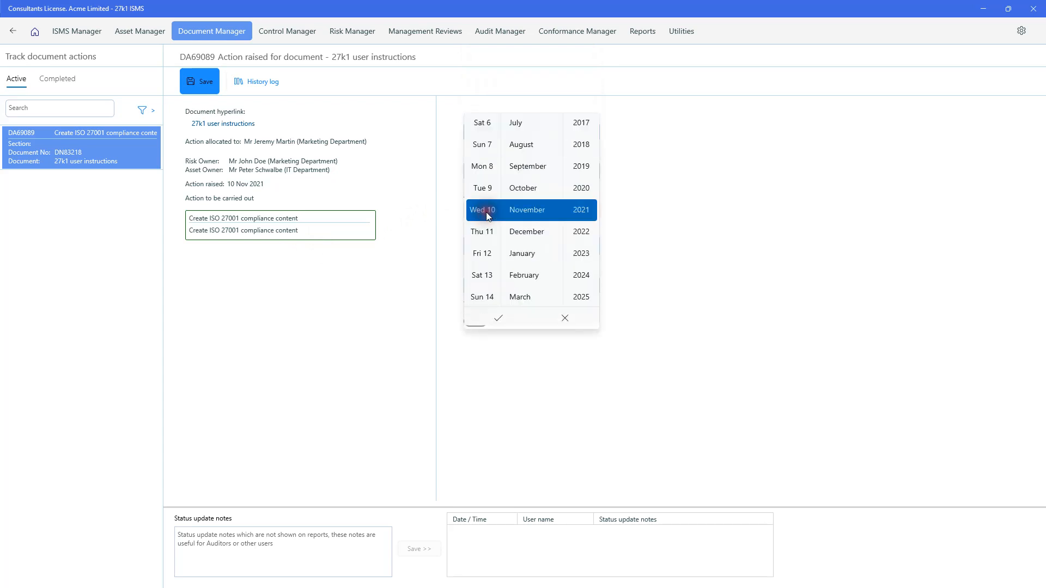
{"action": "scroll", "coordinate": [484, 211], "scroll_direction": "down", "scroll_amount": 4}
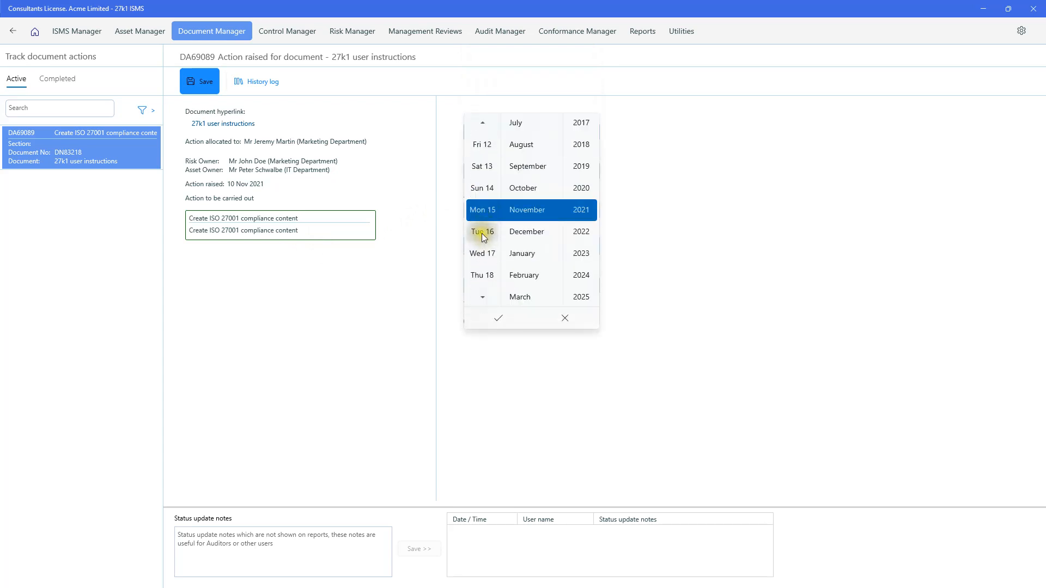
{"action": "left_click", "coordinate": [482, 233]}
{"action": "left_click", "coordinate": [486, 315]}
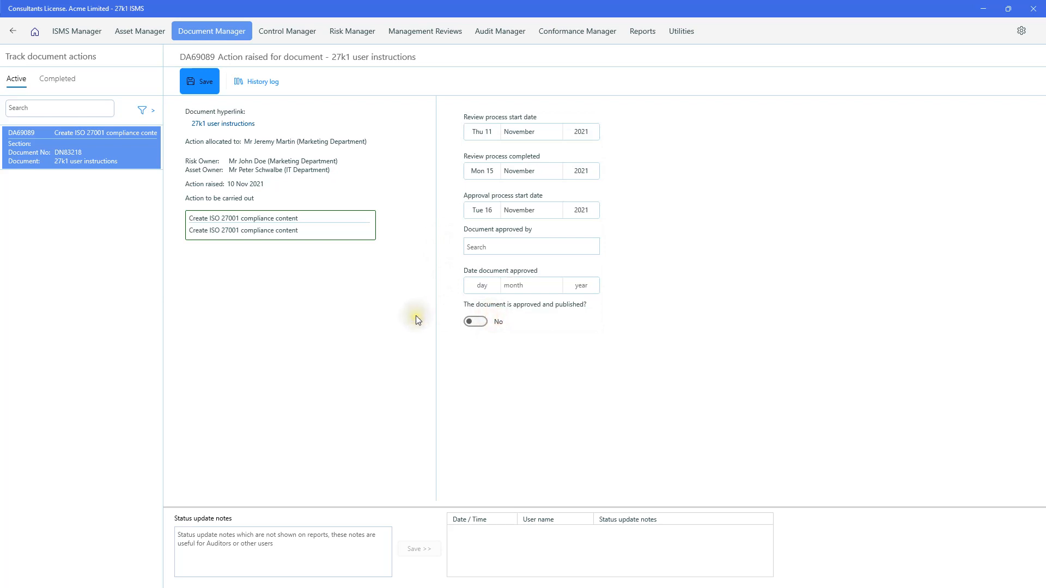
Step: Assign the last-listed IT Department resource as the document's approver, save the action, and check its document tracking history
{"action": "left_click", "coordinate": [498, 250]}
{"action": "type", "text": "p"}
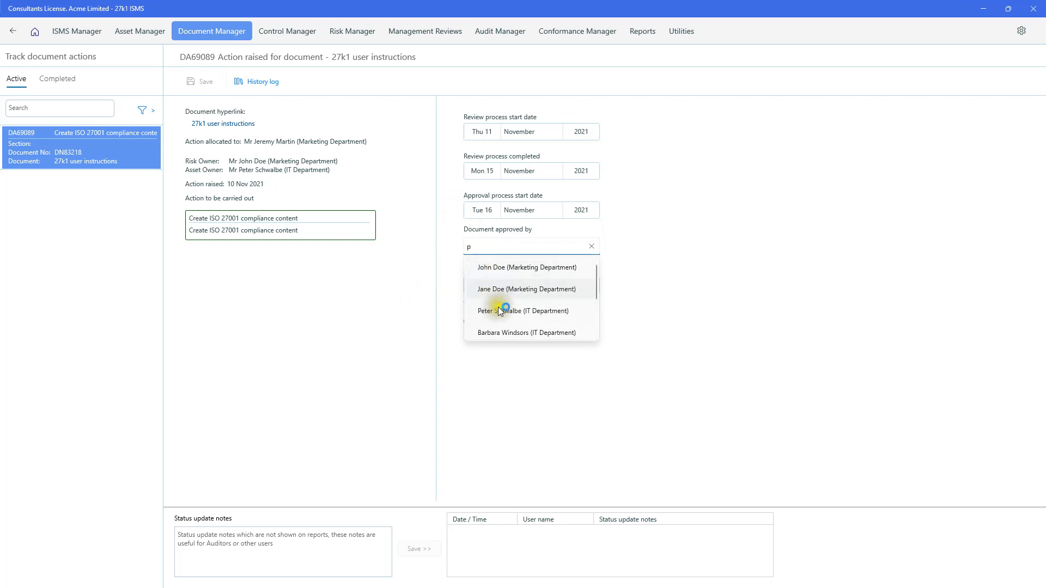
{"action": "left_click", "coordinate": [500, 333]}
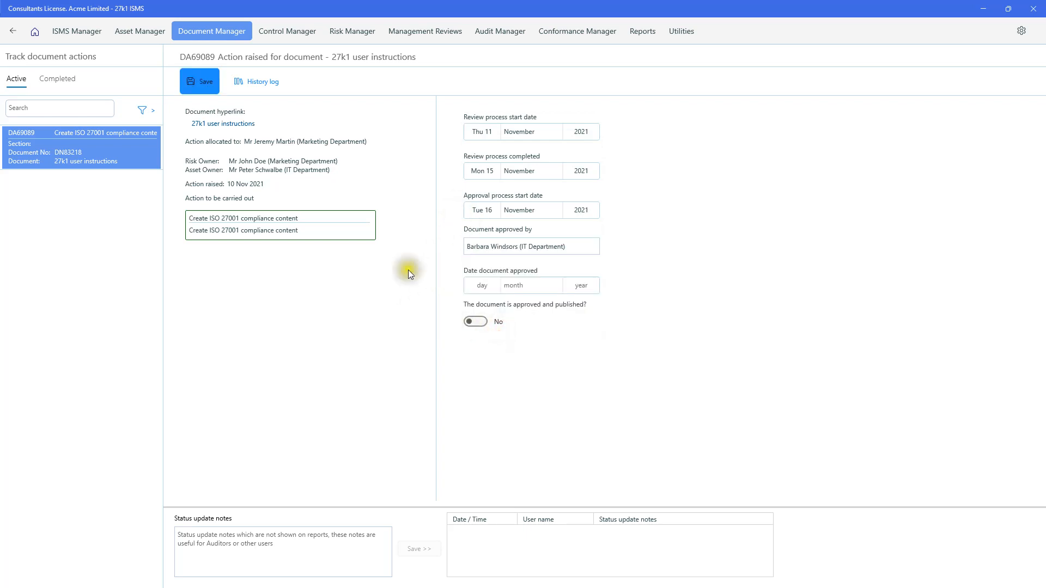
{"action": "left_click", "coordinate": [256, 81]}
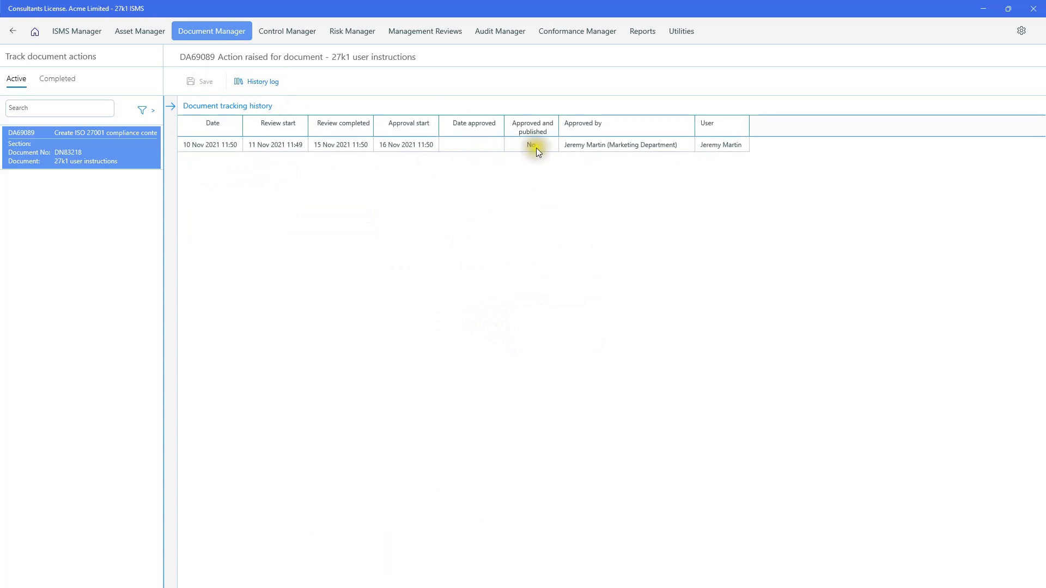
{"action": "left_click", "coordinate": [172, 106]}
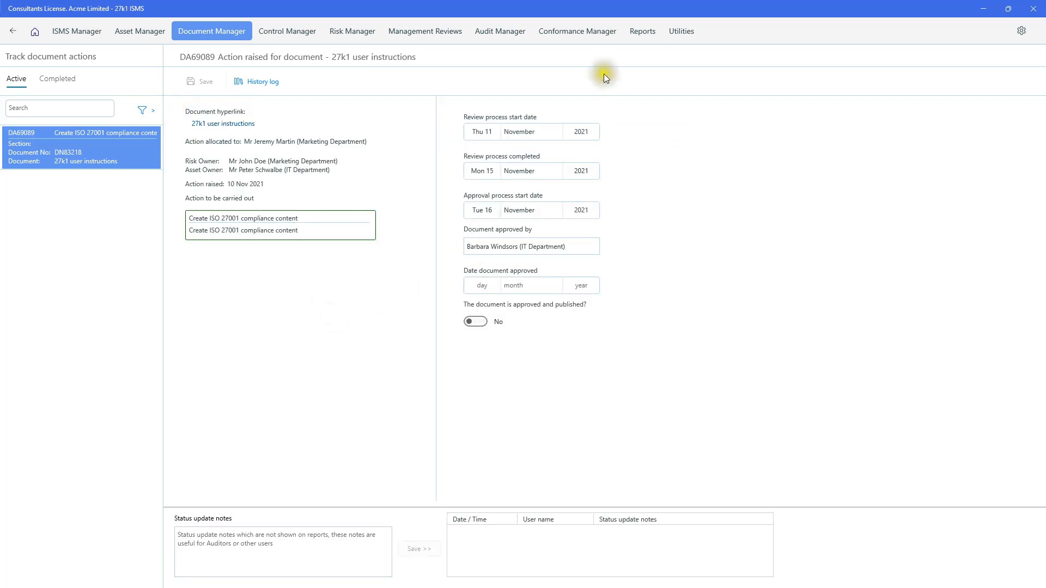
Step: Open the documentation report listing documentation with actions in progress
{"action": "left_click", "coordinate": [643, 32]}
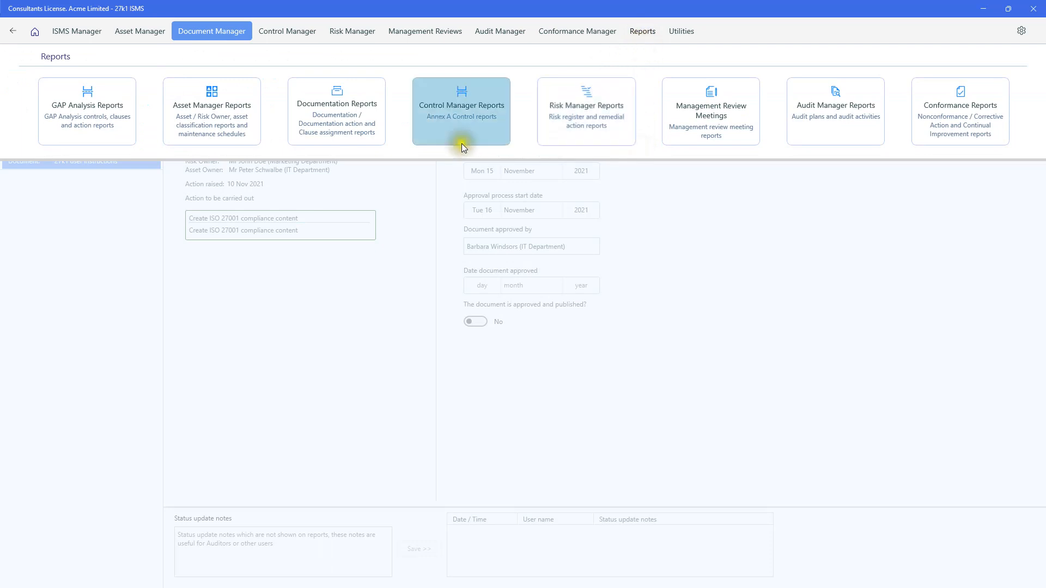
{"action": "left_click", "coordinate": [349, 125]}
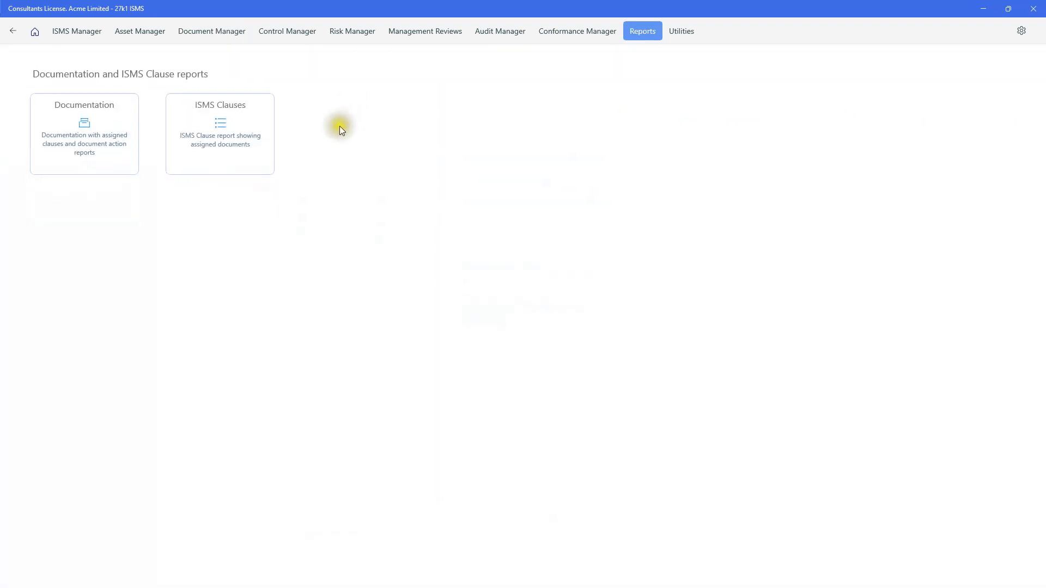
{"action": "left_click", "coordinate": [86, 140]}
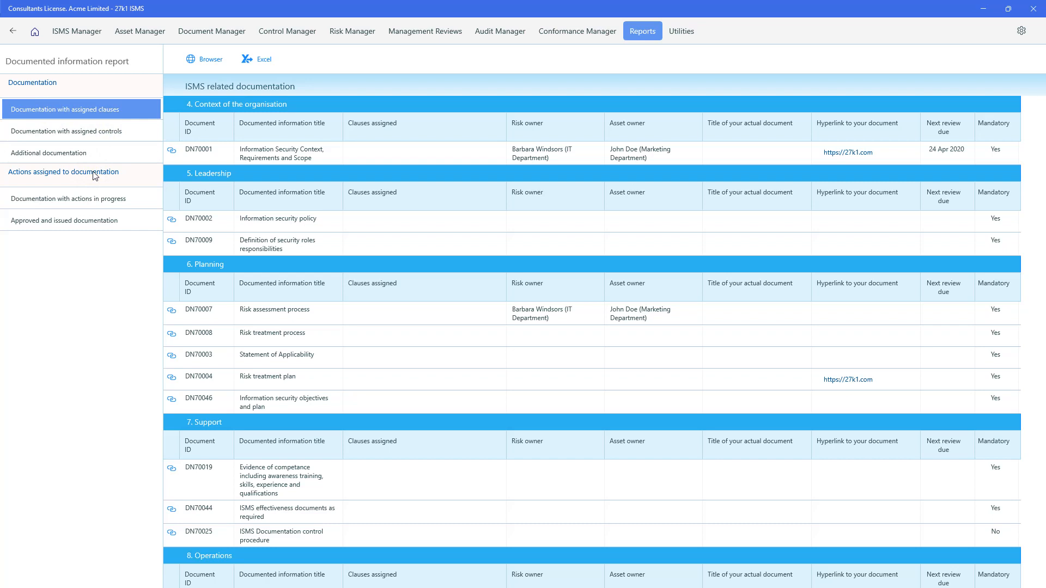
{"action": "left_click", "coordinate": [91, 203]}
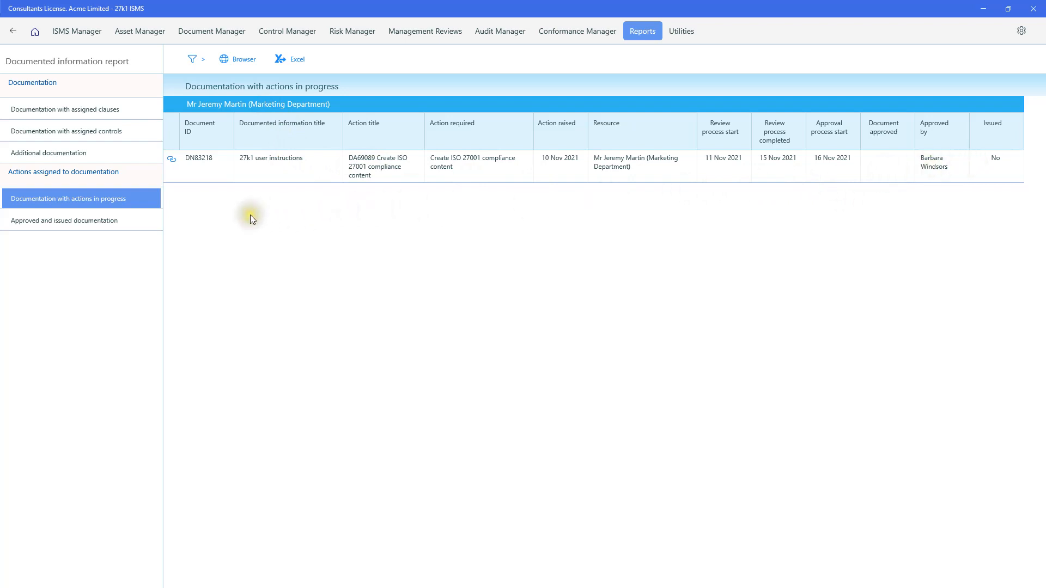
Step: Open the 27k1 user instructions action from the report, set its date document approved to 16 November 2021, and save it
{"action": "left_click", "coordinate": [172, 162]}
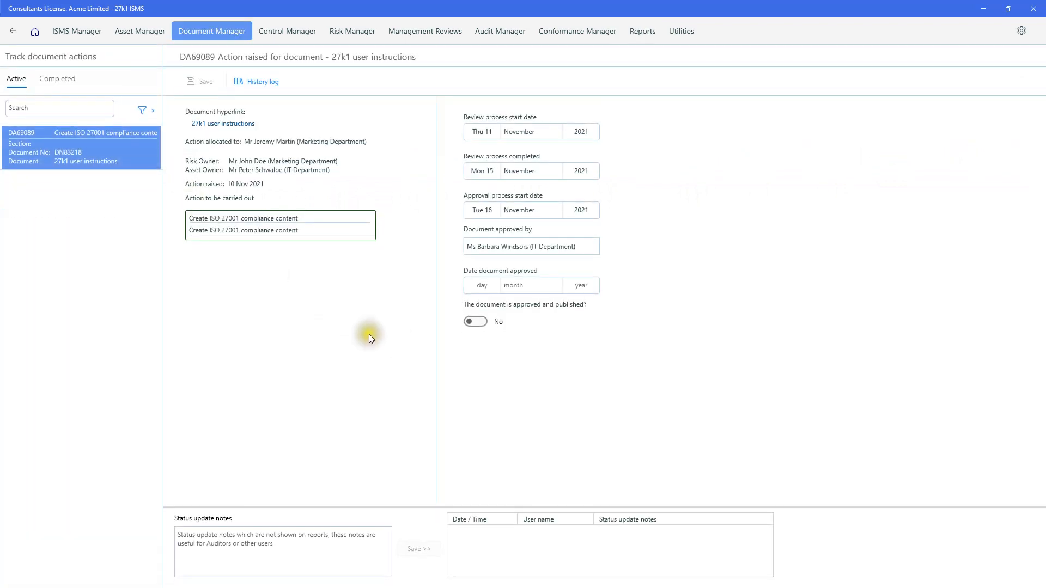
{"action": "left_click", "coordinate": [484, 286]}
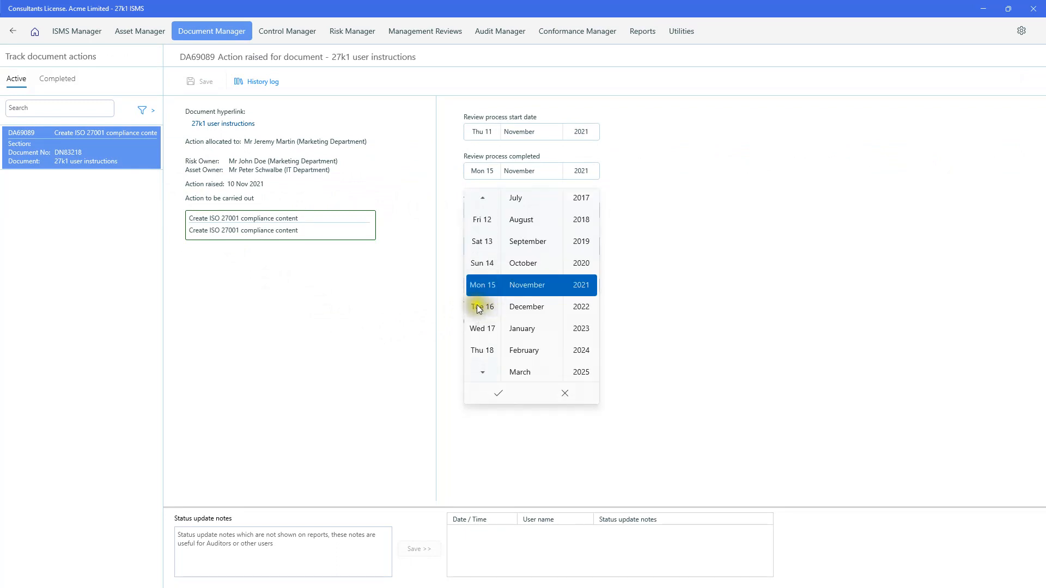
{"action": "left_click", "coordinate": [478, 307]}
{"action": "left_click", "coordinate": [498, 394]}
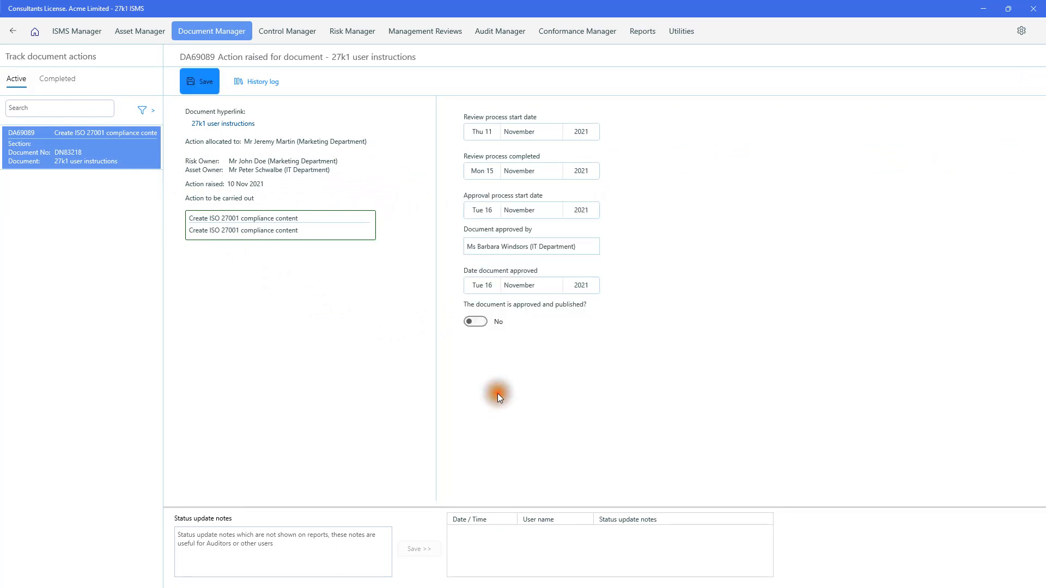
{"action": "left_click", "coordinate": [211, 83]}
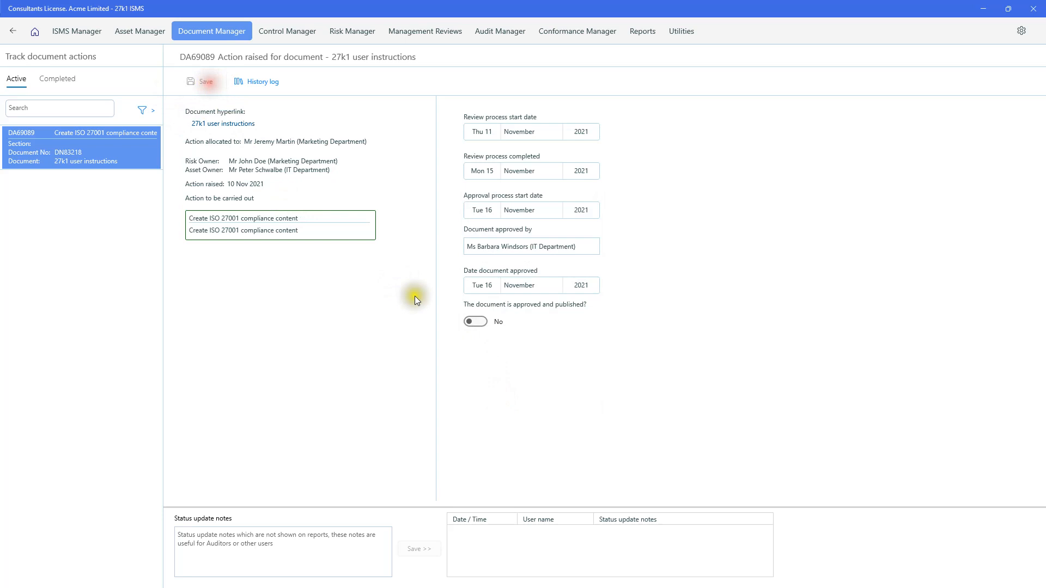
Step: Mark the document as approved and published, save the action, and check its document tracking history
{"action": "left_click", "coordinate": [475, 321]}
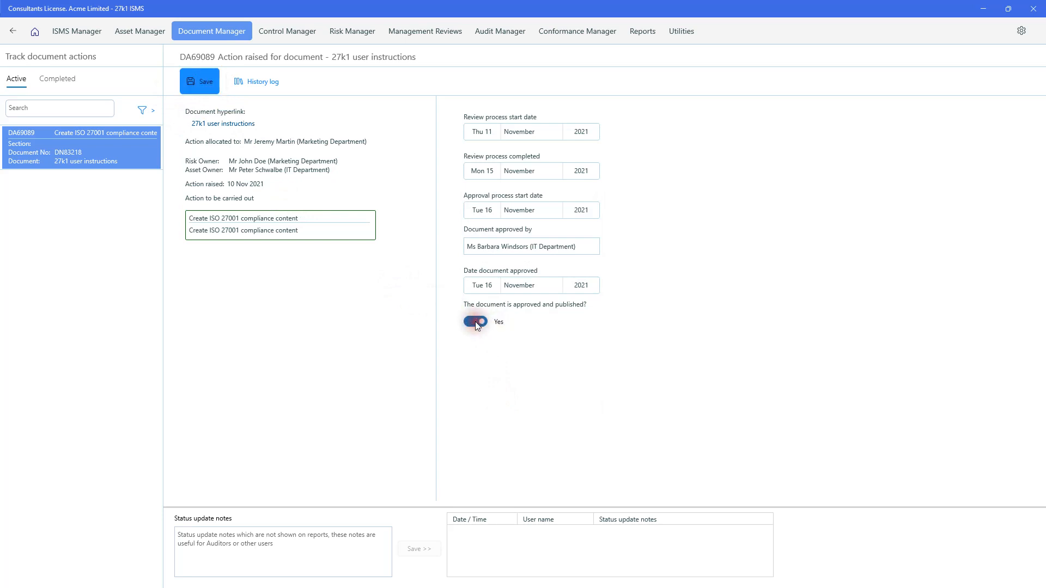
{"action": "left_click", "coordinate": [206, 90]}
{"action": "left_click", "coordinate": [250, 86]}
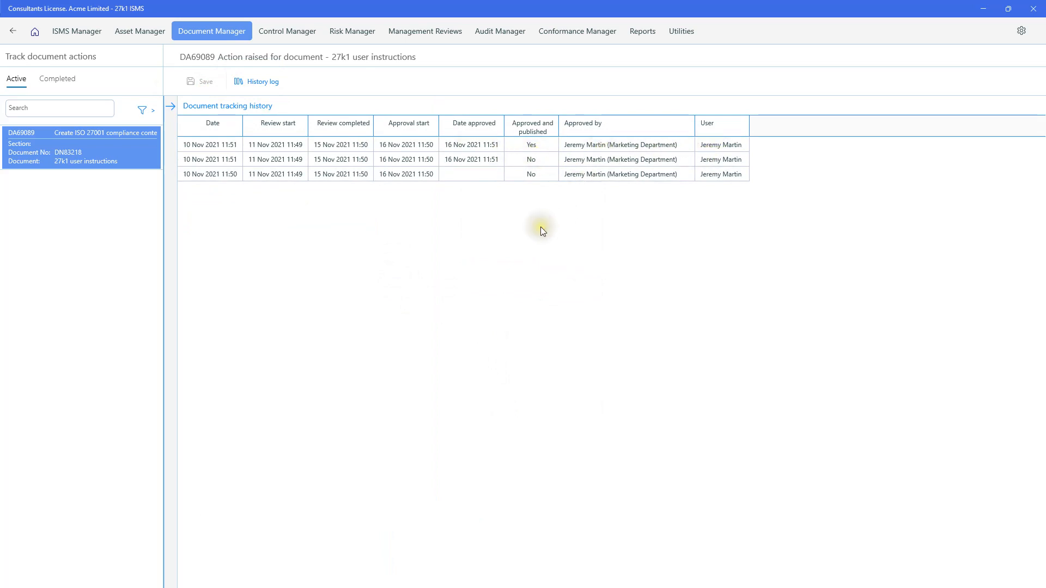
{"action": "left_click", "coordinate": [172, 107]}
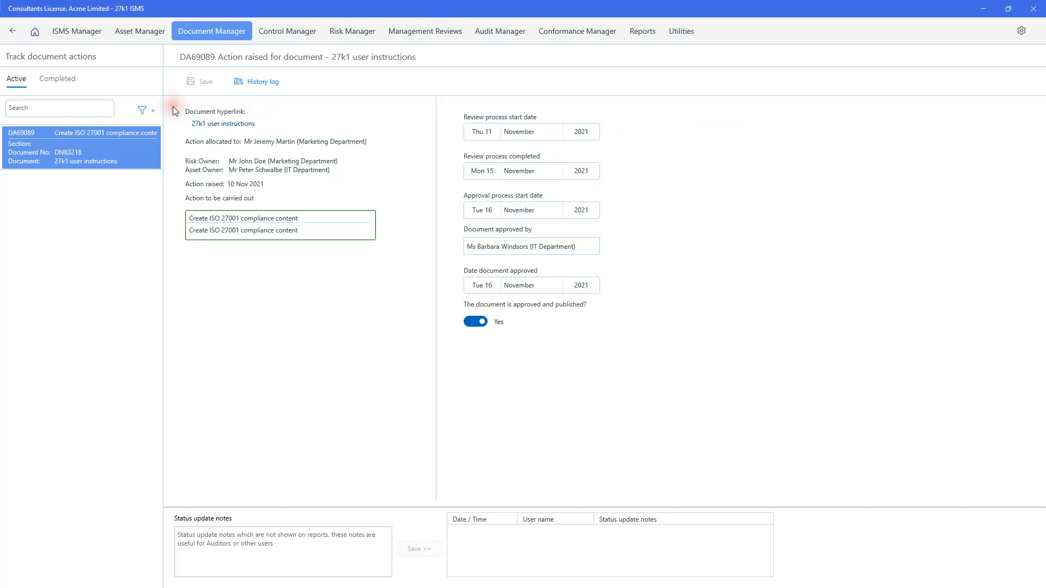
Step: Check the documentation reports for actions in progress and for approved and issued documentation
{"action": "left_click", "coordinate": [643, 31]}
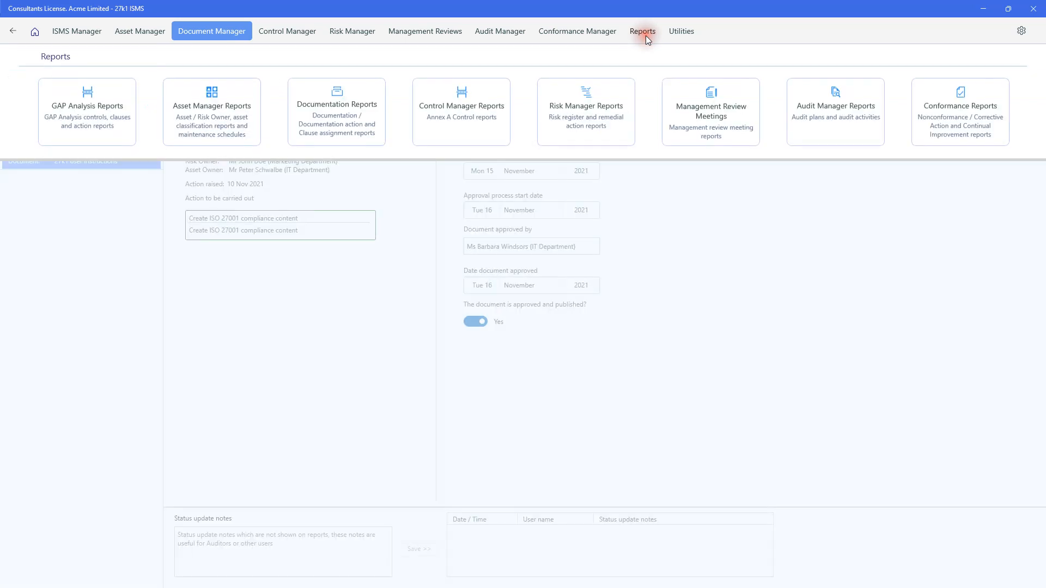
{"action": "left_click", "coordinate": [357, 108]}
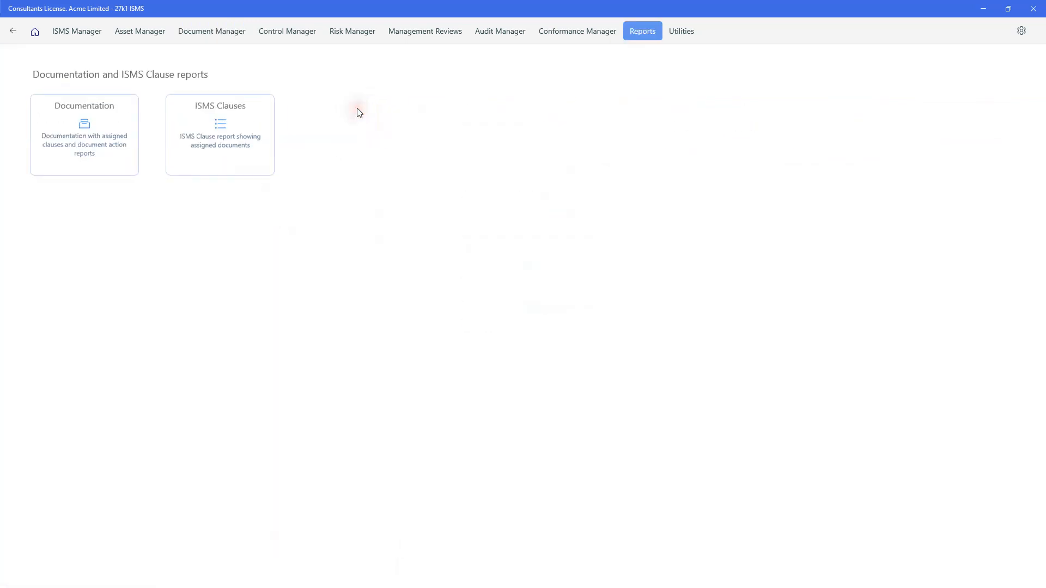
{"action": "left_click", "coordinate": [86, 132]}
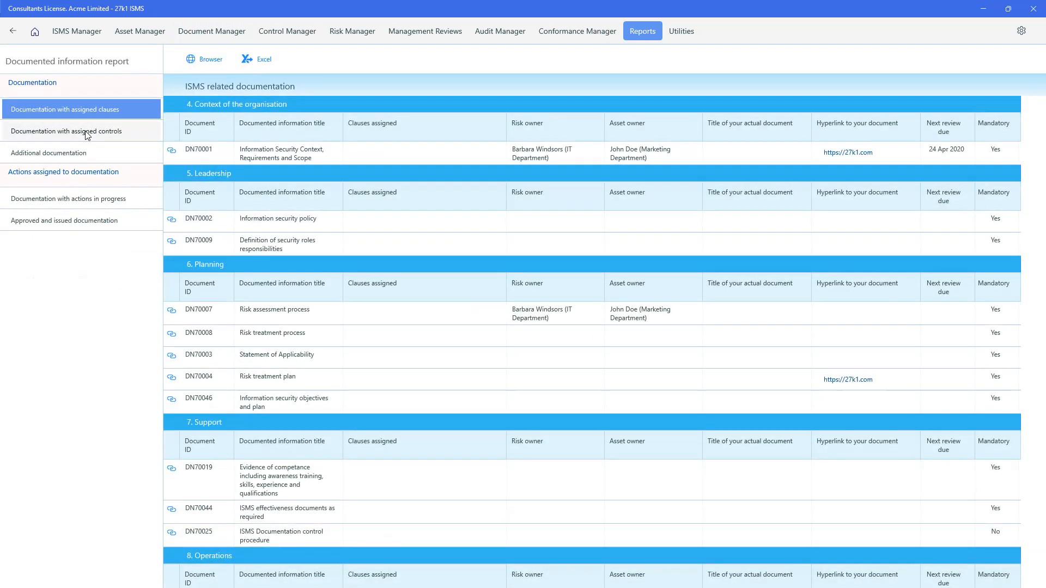
{"action": "left_click", "coordinate": [85, 203]}
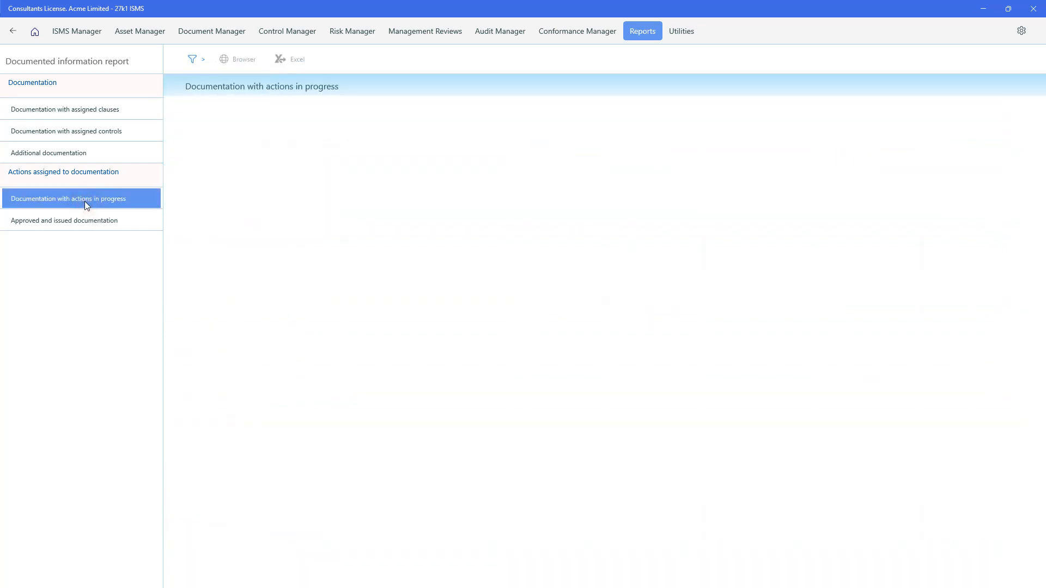
{"action": "left_click", "coordinate": [78, 221]}
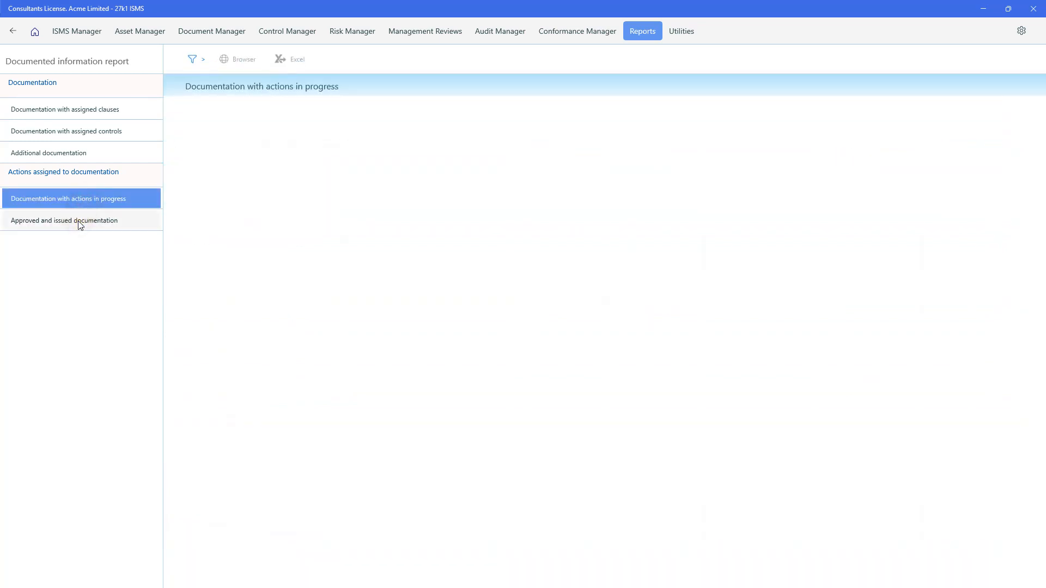
{"action": "left_click", "coordinate": [78, 221]}
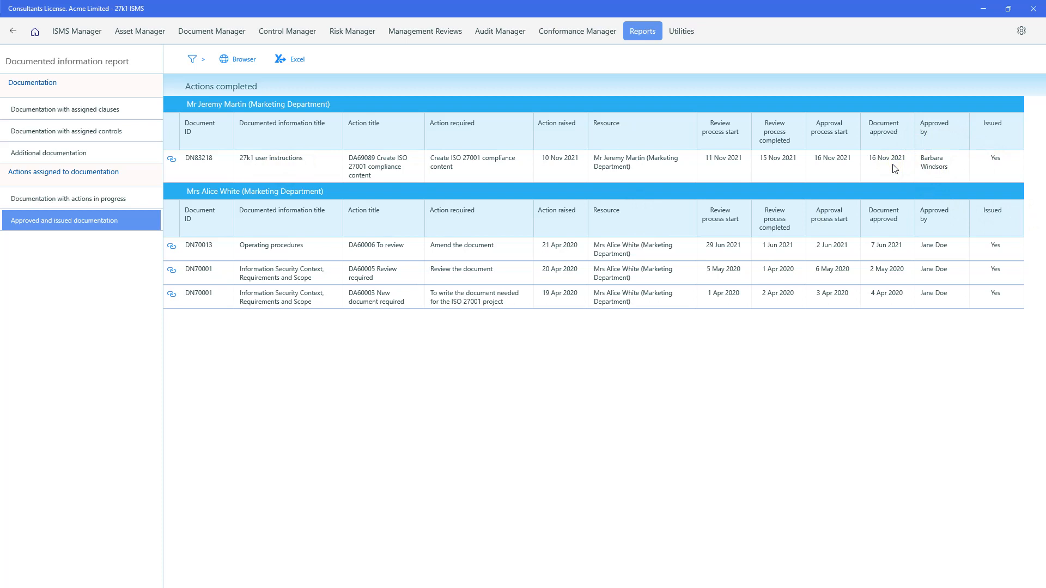
Step: Open the 27k1 user instructions record in the documented information list to view its action details
{"action": "left_click", "coordinate": [642, 316]}
{"action": "left_click", "coordinate": [195, 31]}
{"action": "left_click", "coordinate": [105, 108]}
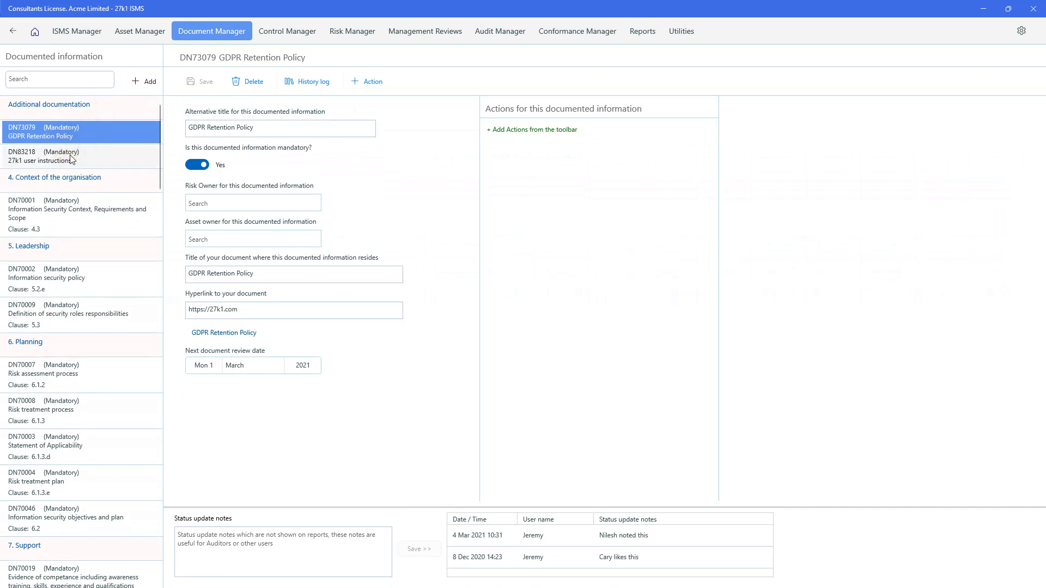
{"action": "left_click", "coordinate": [71, 157]}
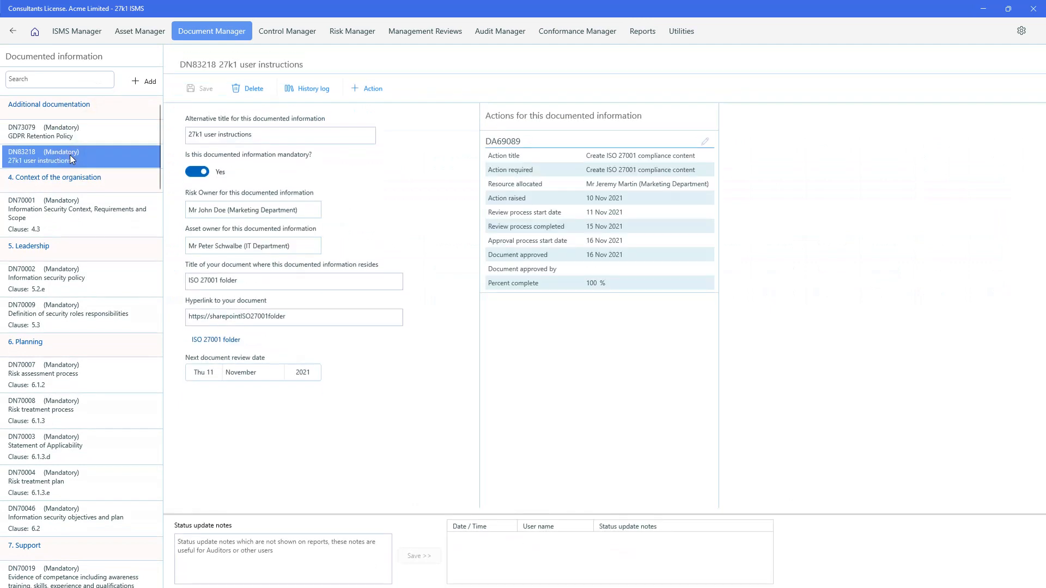